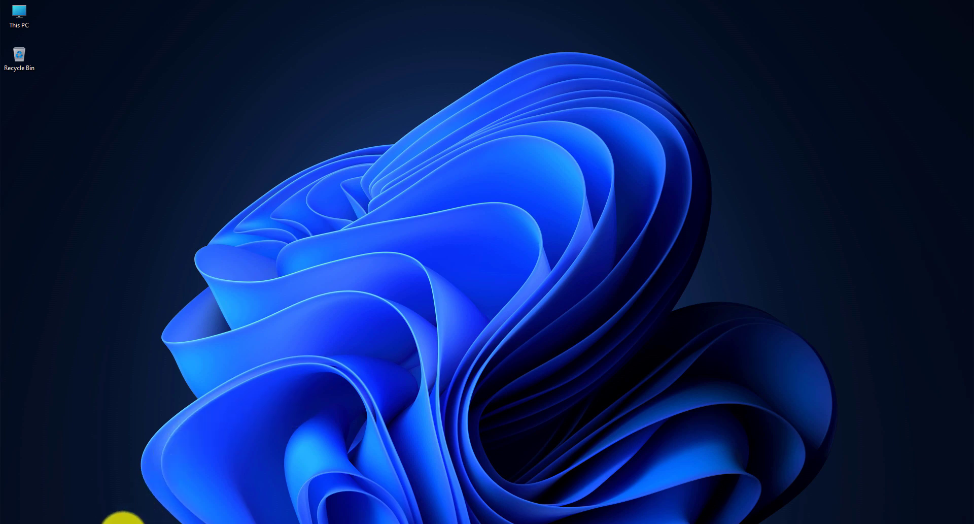
# Step: Open the web browser and go to xilinx.com
pyautogui.click(113, 520)
pyautogui.write('xilinx.com')
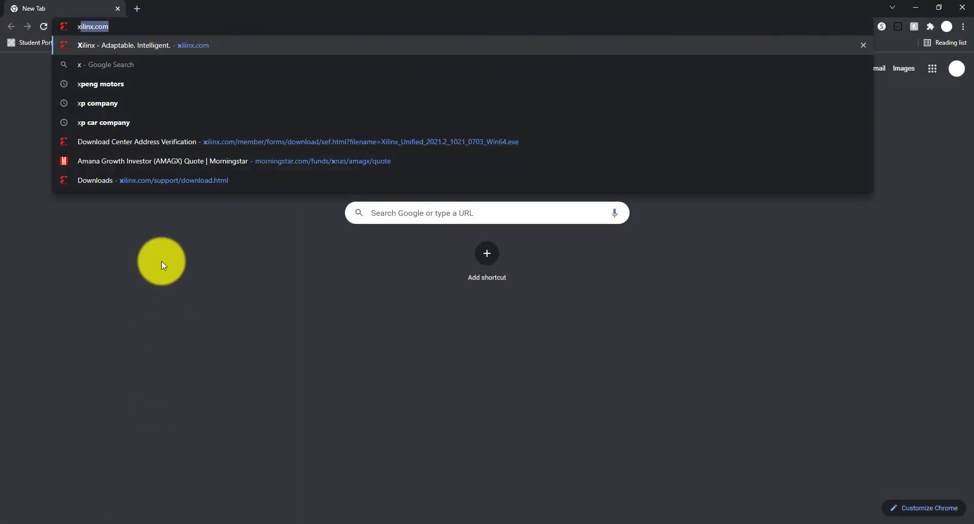
pyautogui.press('Return')
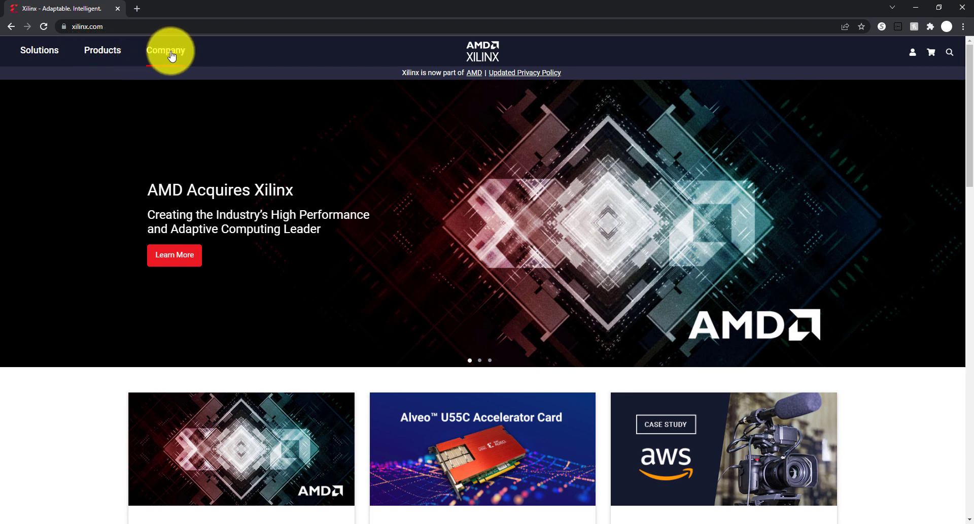
# Step: Open the Vivado ML product page from the Hardware Development product category
pyautogui.click(102, 50)
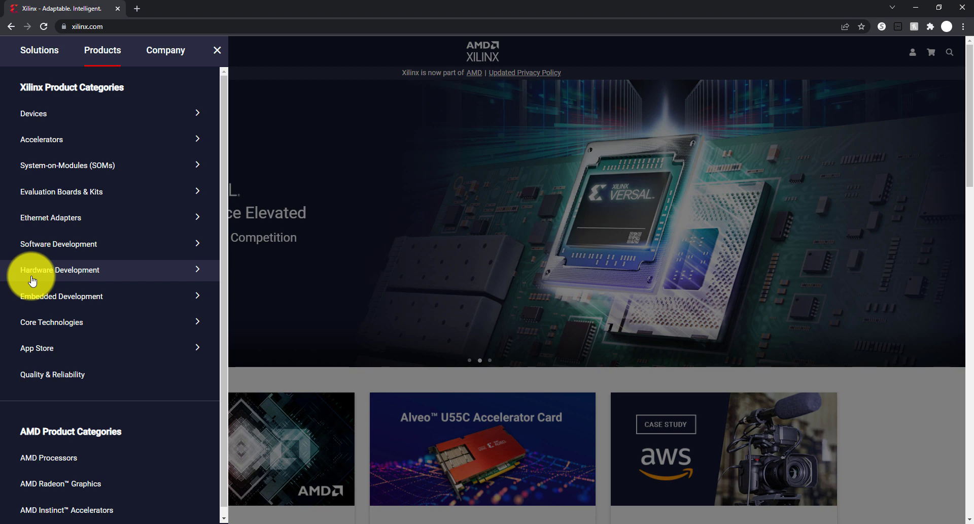
pyautogui.click(59, 277)
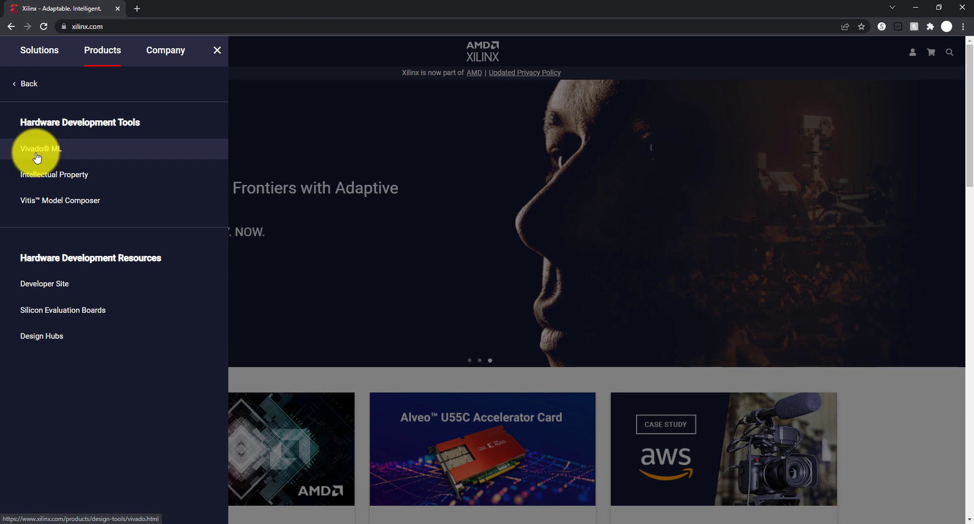
pyautogui.click(37, 156)
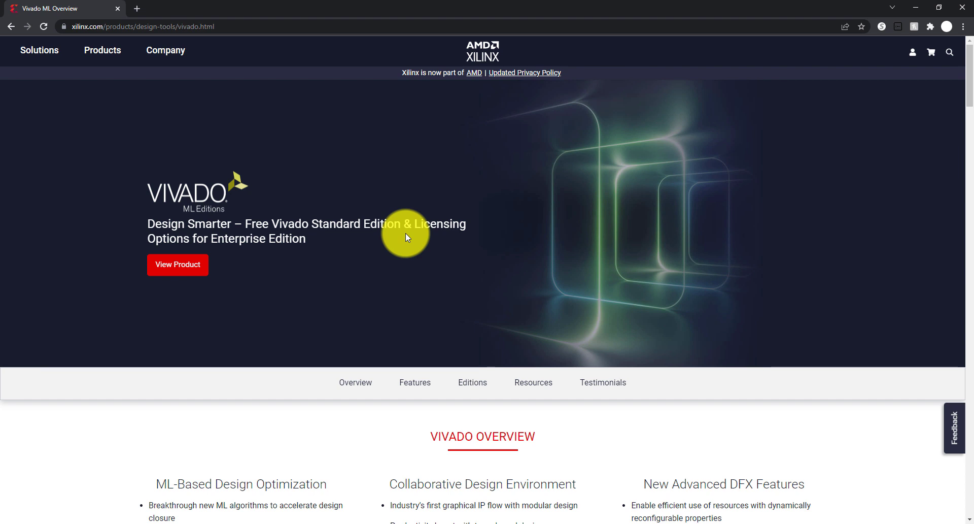
pyautogui.click(184, 274)
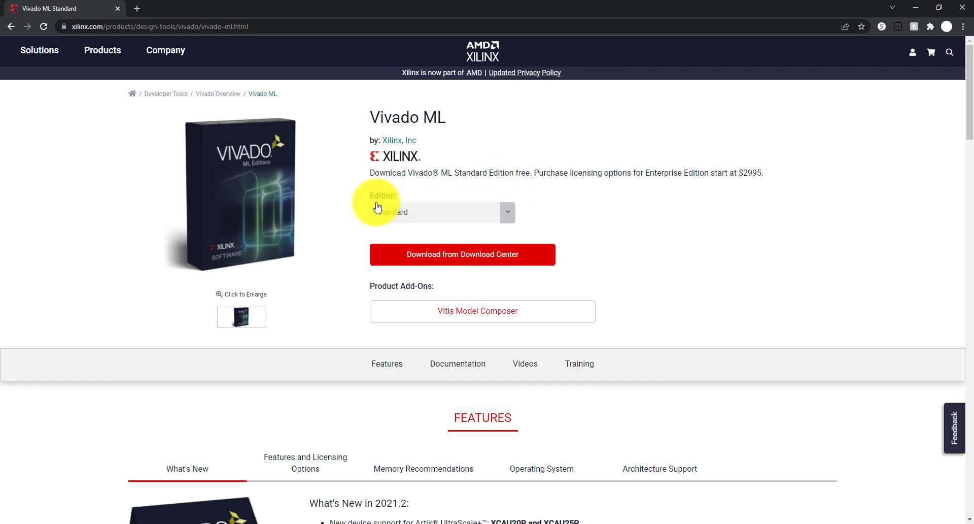
# Step: Choose the Standard edition of Vivado ML and go to its Download Center page
pyautogui.click(513, 213)
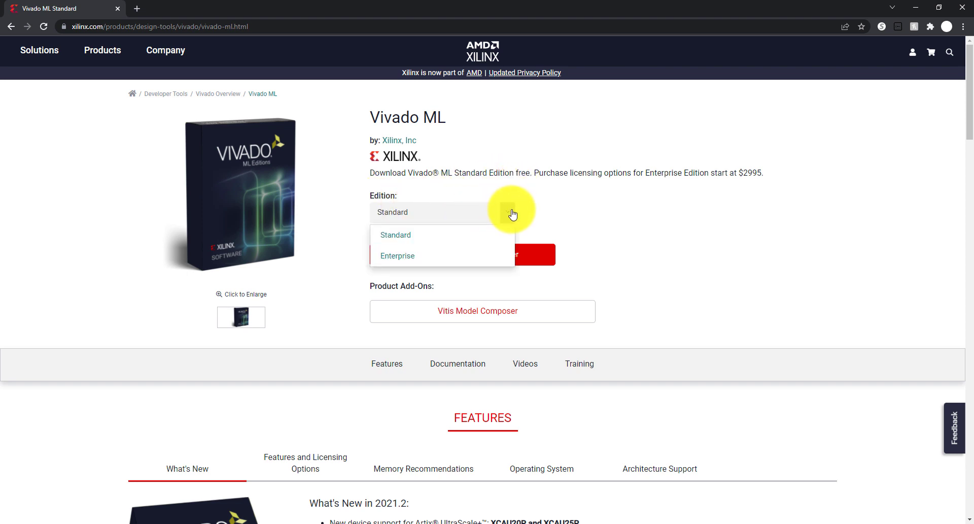
pyautogui.click(427, 238)
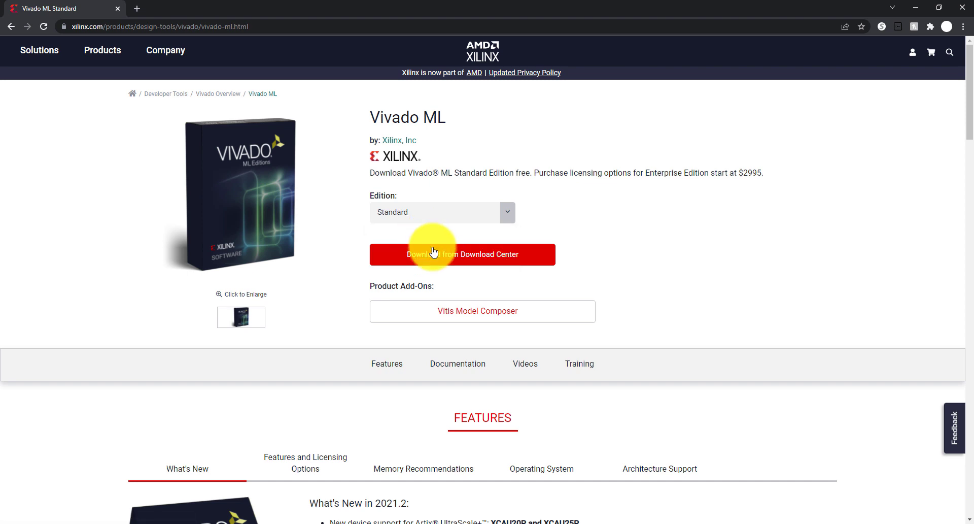
pyautogui.click(462, 259)
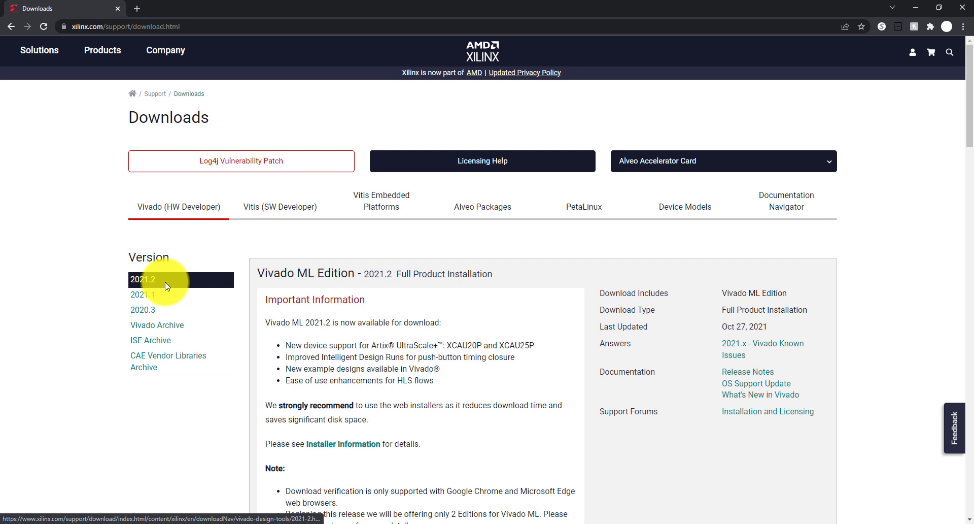
# Step: Look through the older releases in the Vivado Archive and return to the 2021.2 version
pyautogui.click(152, 329)
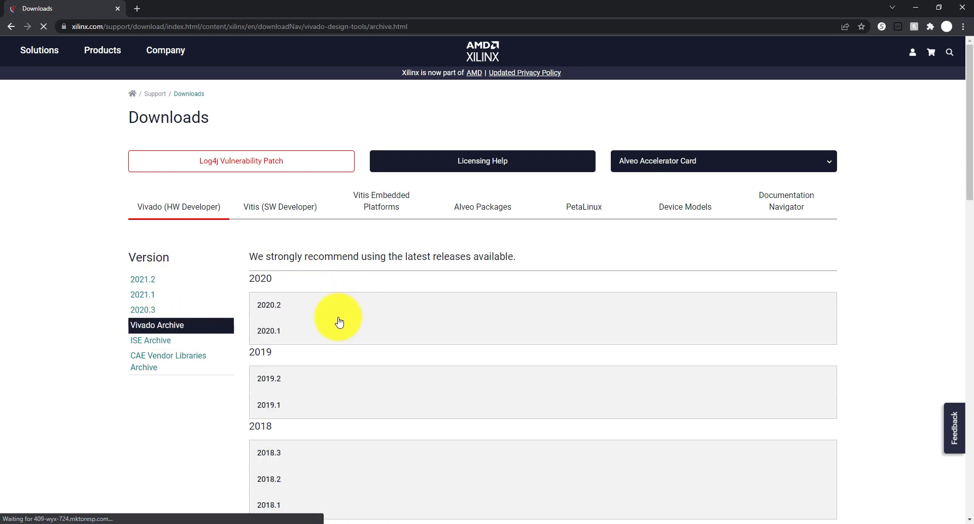
pyautogui.scroll(-3, 340, 323)
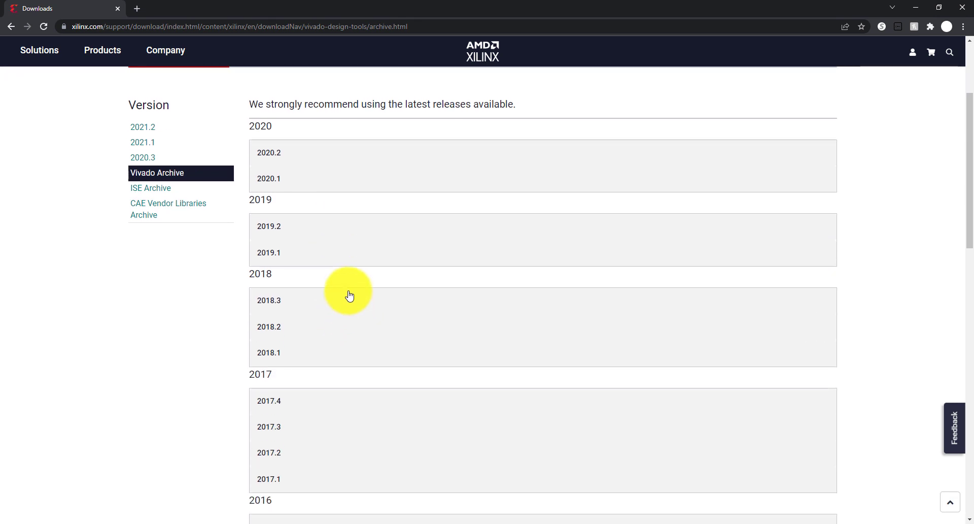
pyautogui.scroll(3, 349, 296)
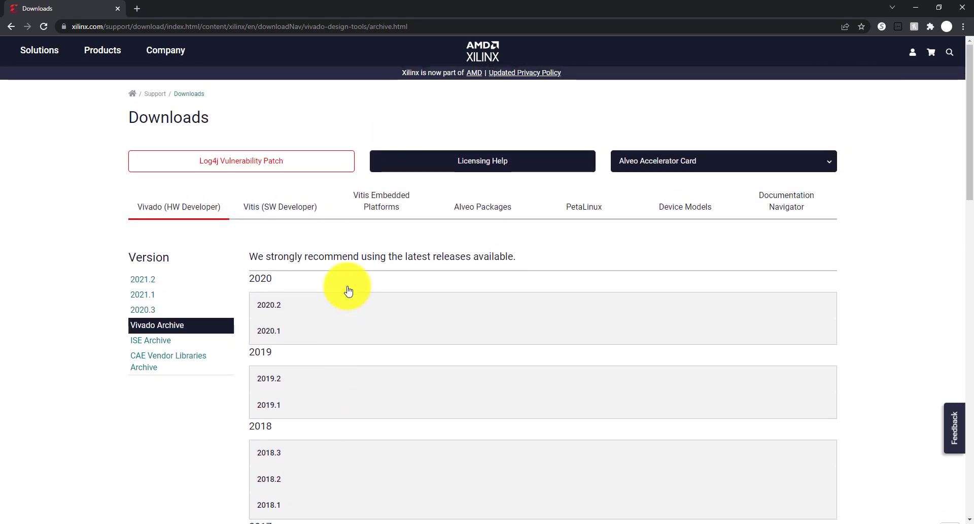
pyautogui.click(147, 286)
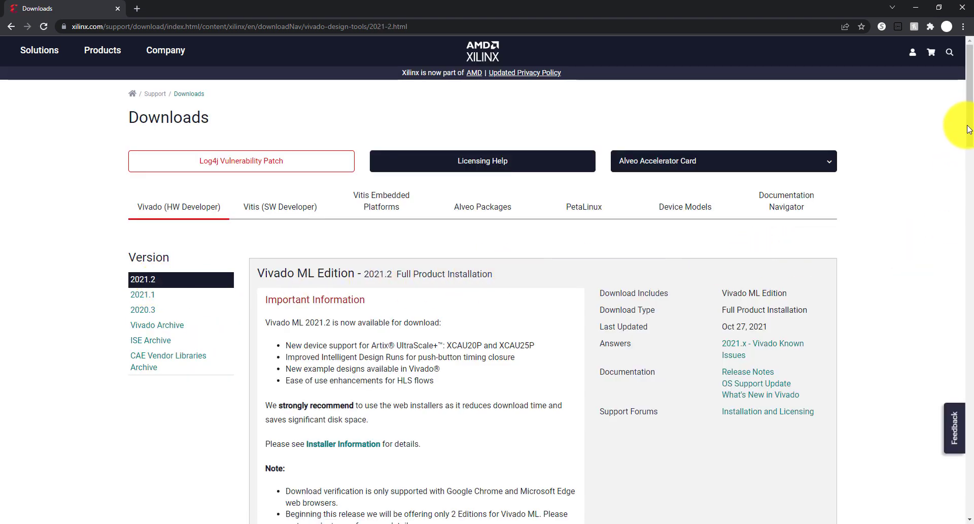
# Step: Request the Xilinx Unified Installer 2021.2 Windows Self Extracting Web Installer from the 2021.2 downloads
pyautogui.moveTo(970, 113); pyautogui.dragTo(969, 149)
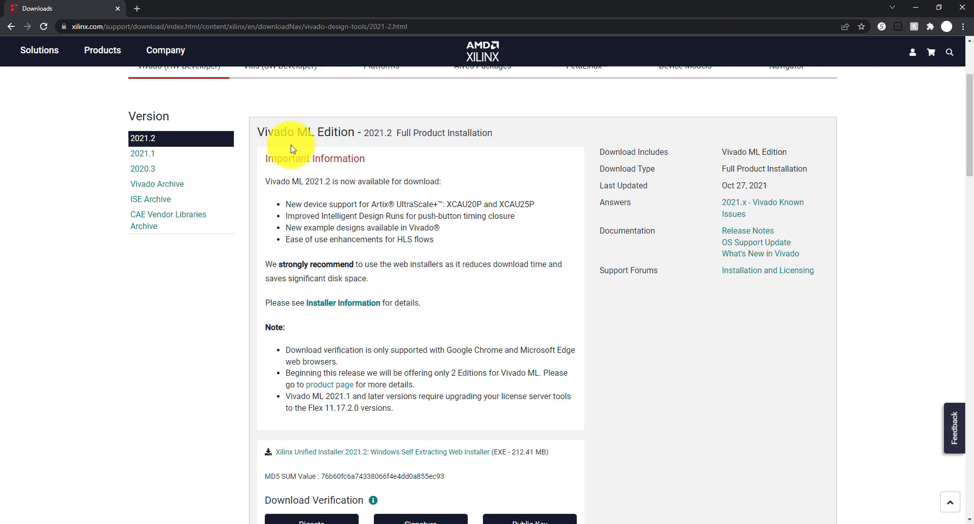
pyautogui.moveTo(971, 126); pyautogui.dragTo(937, 129)
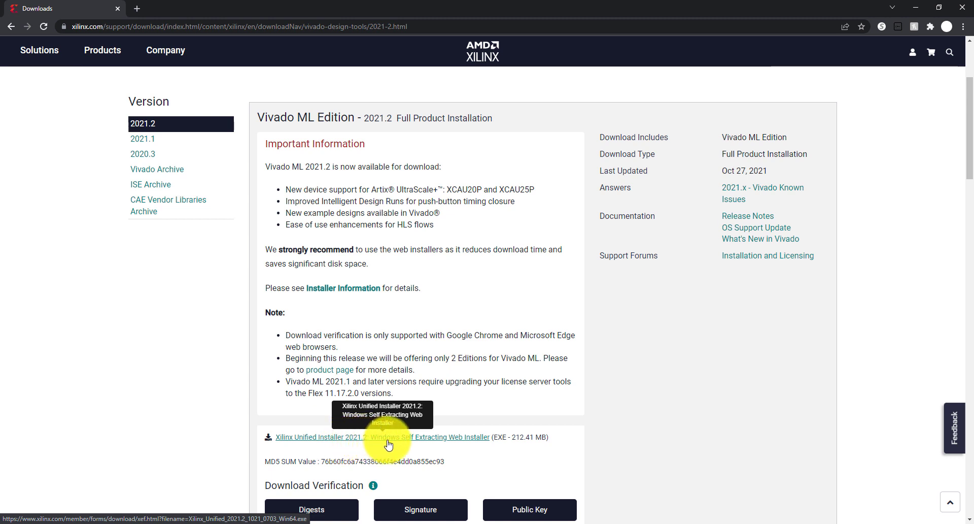
pyautogui.scroll(-1, 633, 420)
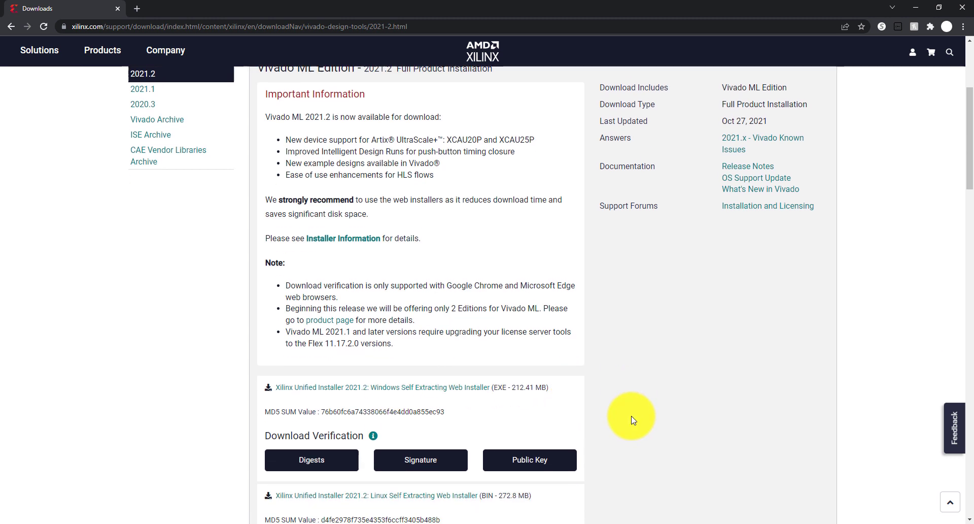
pyautogui.scroll(-1, 633, 420)
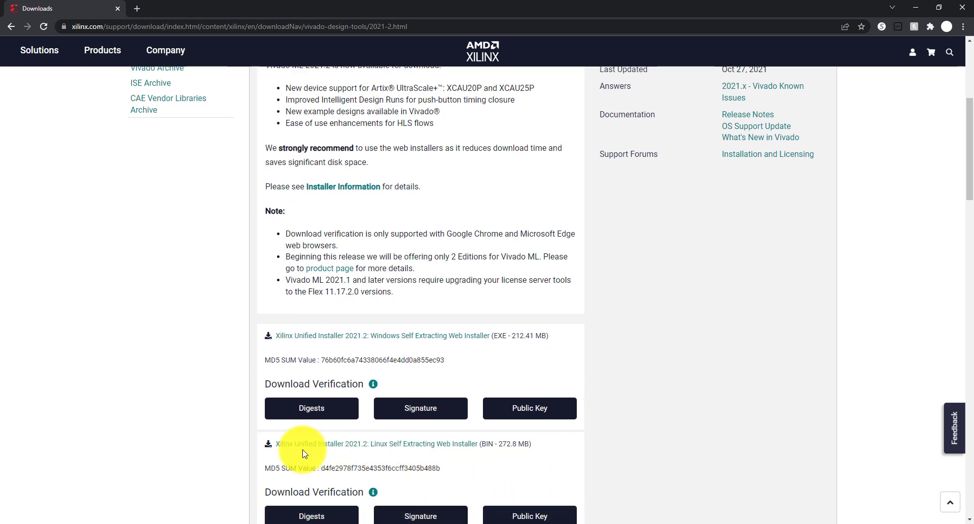
pyautogui.click(323, 336)
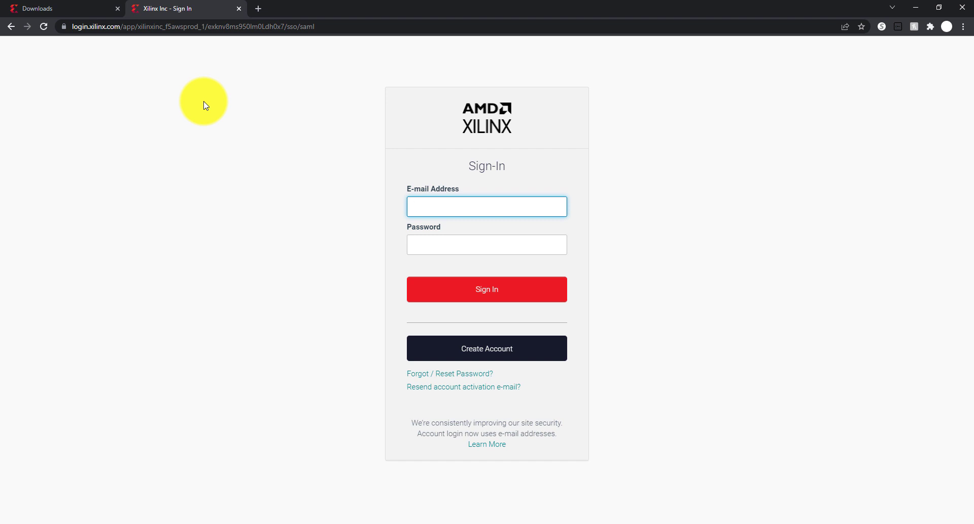
# Step: View the fields of the Xilinx account creation form and return to the sign-in page
pyautogui.click(506, 357)
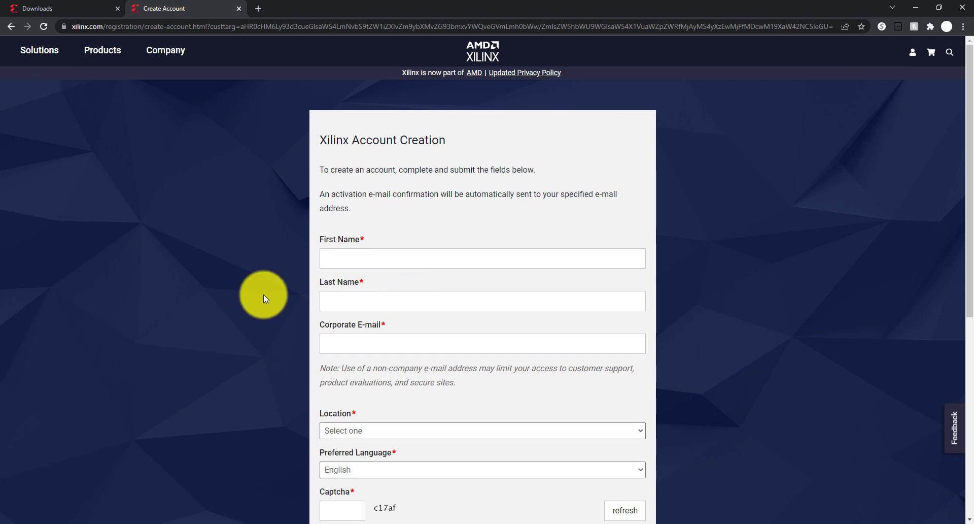
pyautogui.scroll(-2, 300, 418)
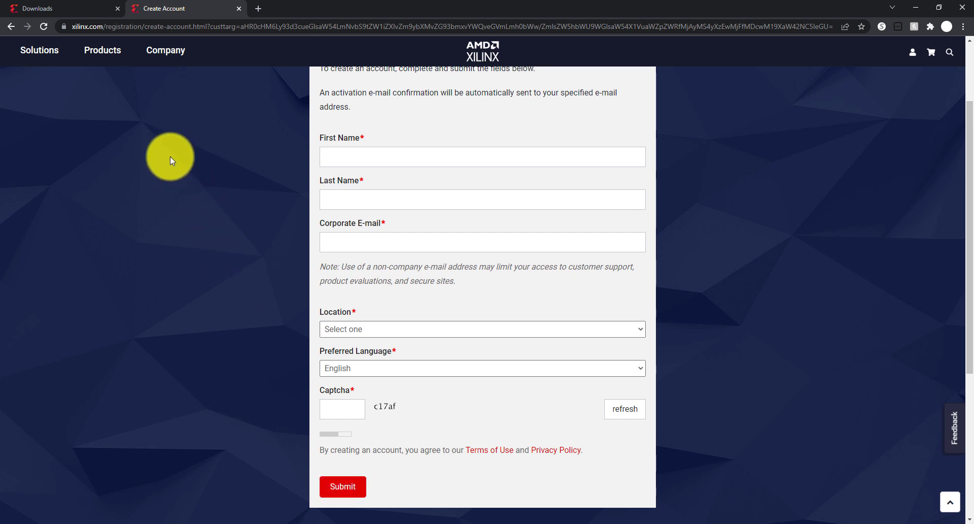
pyautogui.click(11, 27)
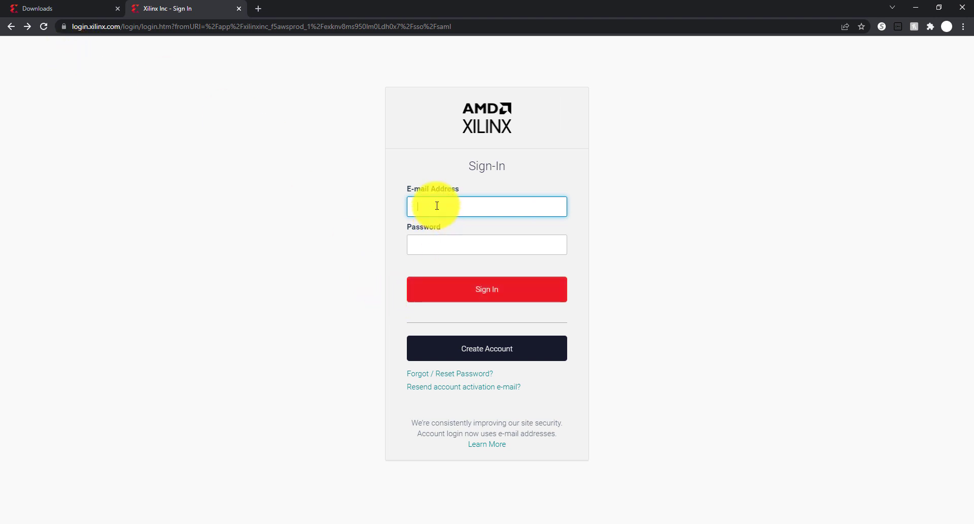
# Step: Sign in to the Xilinx account with the e-mail address and account password
pyautogui.write('...')
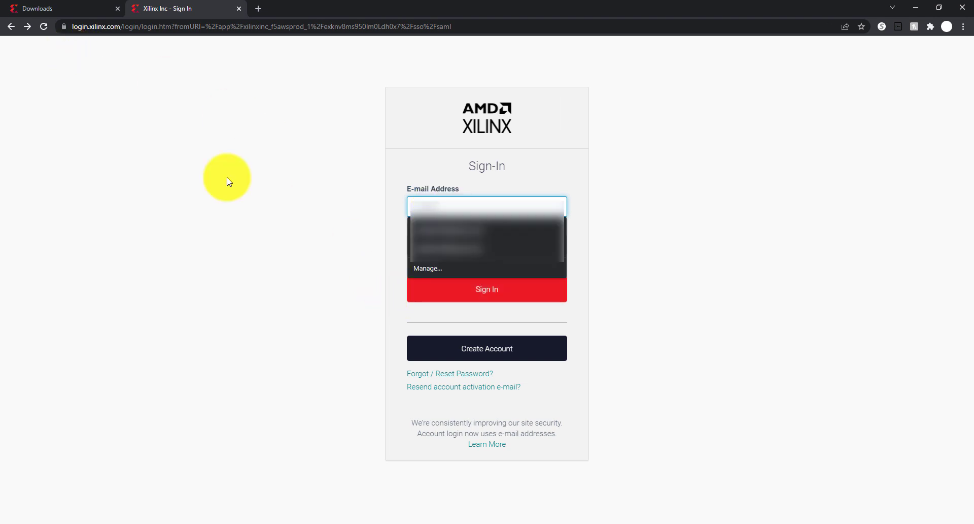
pyautogui.write('......')
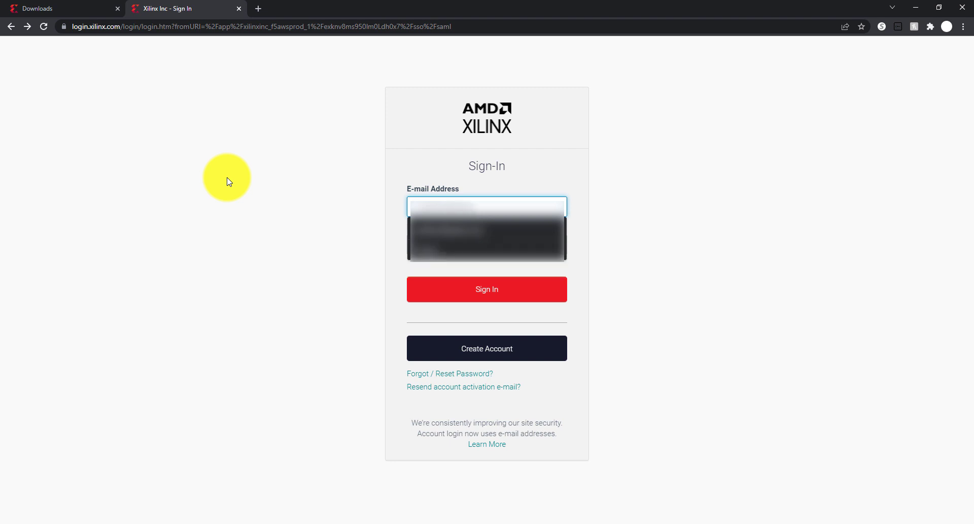
pyautogui.press('Return')
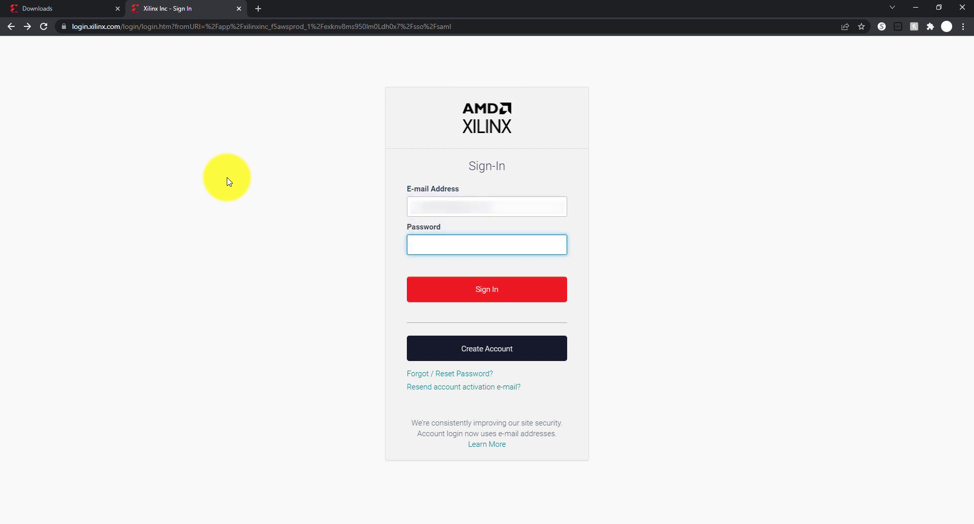
pyautogui.write('••••••••••••')
pyautogui.click(495, 292)
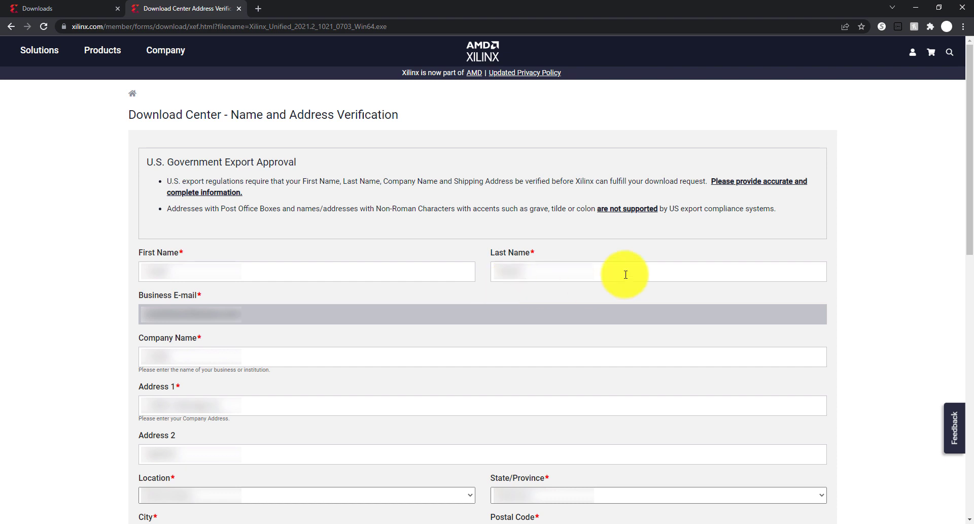
# Step: Download the installer from the prefilled address verification form, saving Xilinx_Unified_2021.2_1021_0703_Win64.exe in the Setups folder on drive D
pyautogui.moveTo(962, 136); pyautogui.dragTo(964, 458)
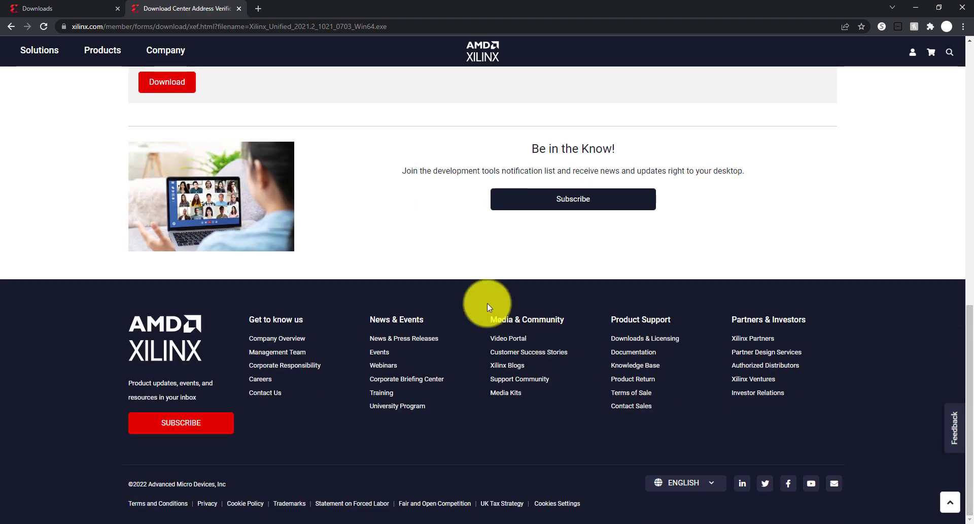
pyautogui.click(157, 82)
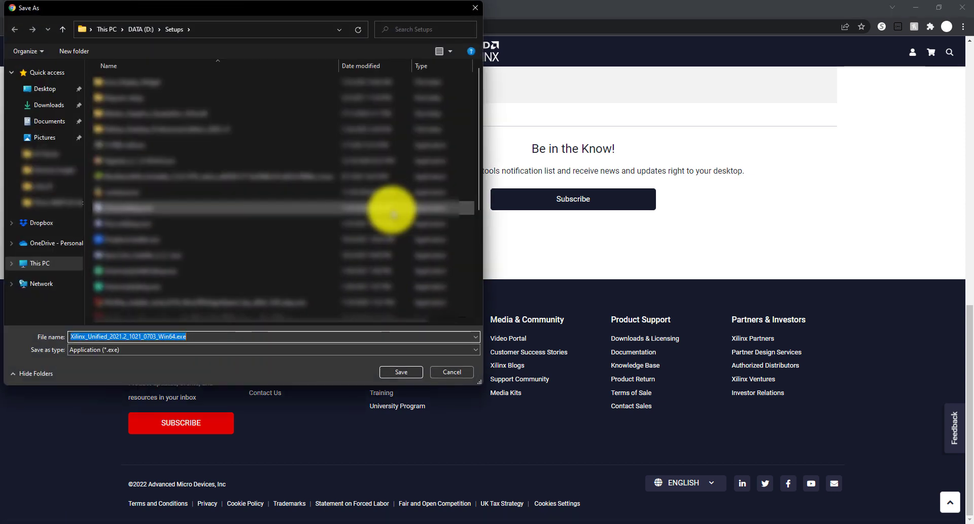
pyautogui.click(399, 372)
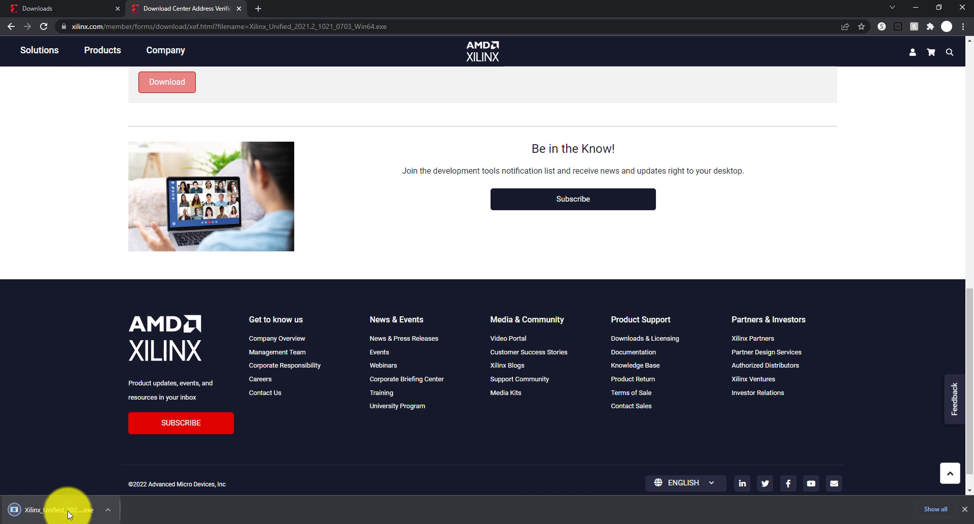
# Step: Launch the downloaded Xilinx installer, minimize the browser and continue past the installer's Welcome page
pyautogui.click(68, 511)
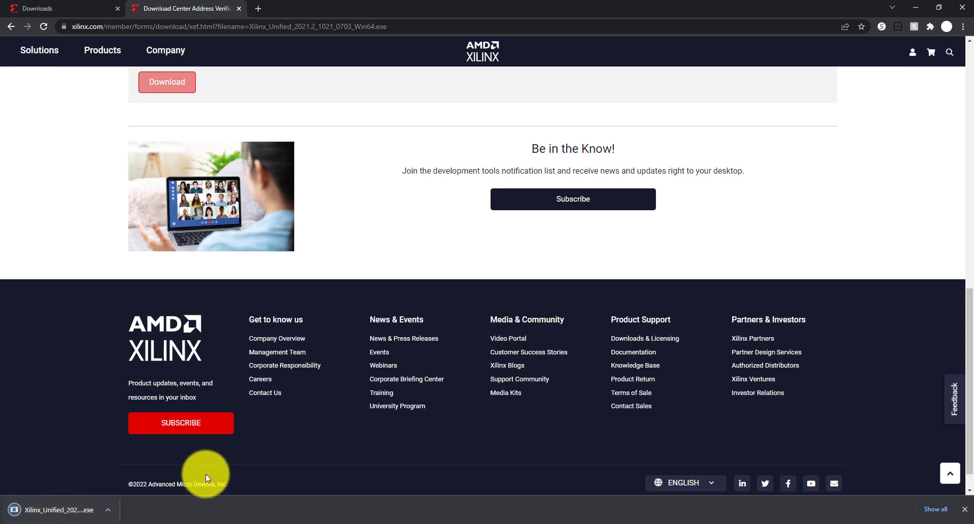
pyautogui.click(912, 4)
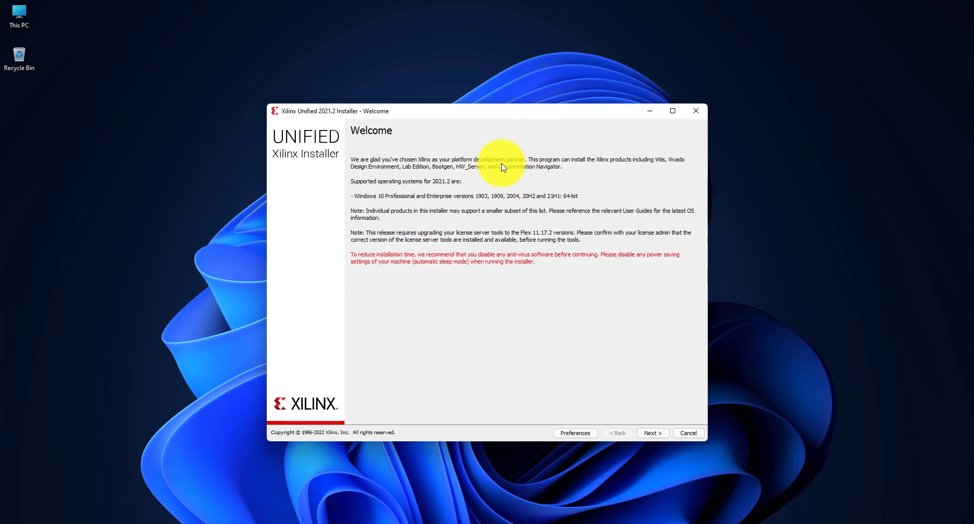
pyautogui.click(659, 433)
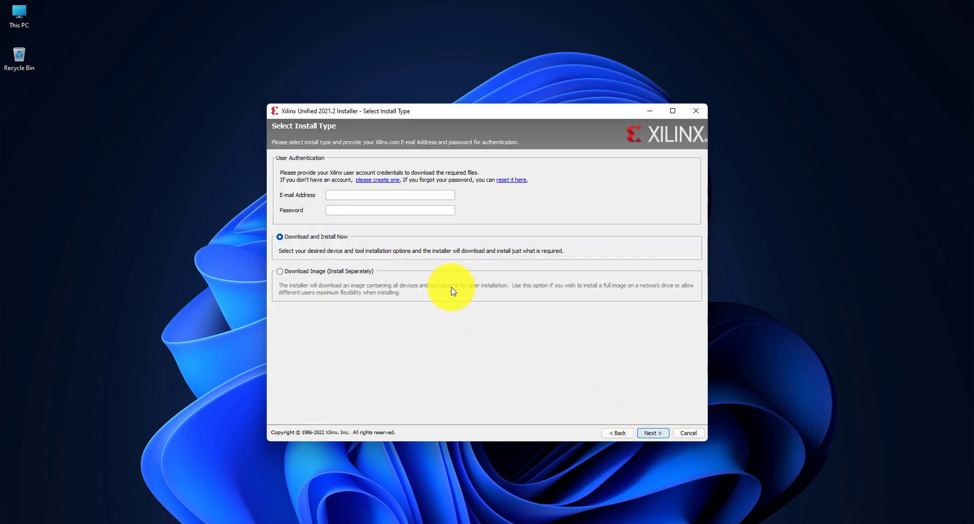
# Step: Authenticate the installer with the Xilinx account e-mail and password, keeping Download and Install Now, and continue to product selection
pyautogui.click(339, 194)
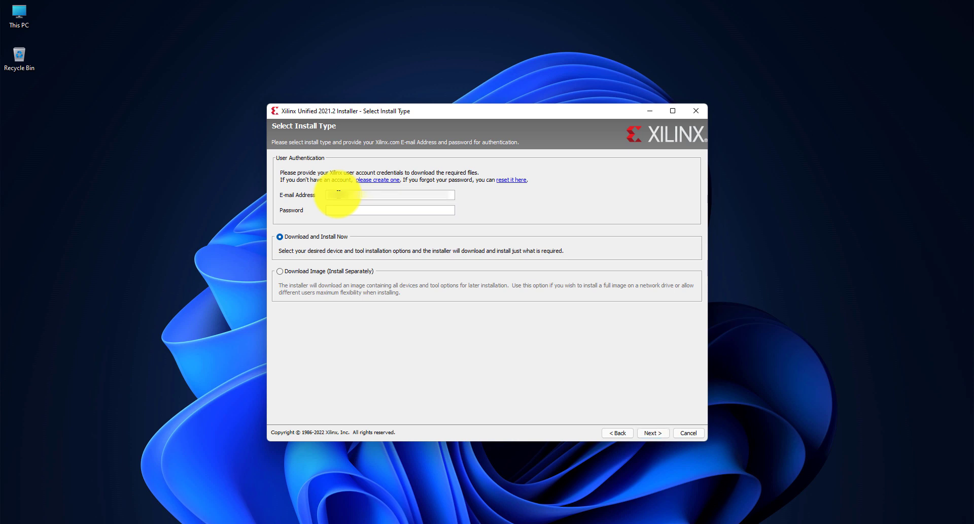
pyautogui.write('**********')
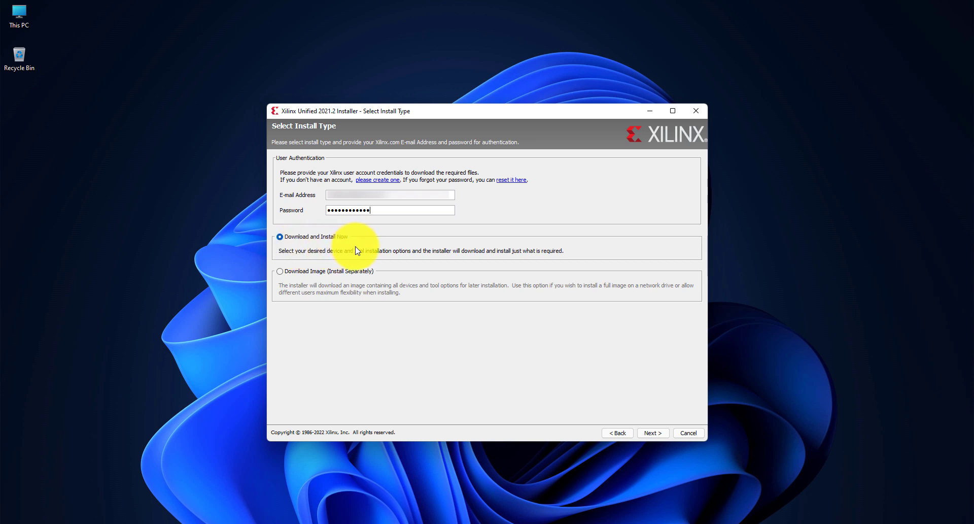
pyautogui.click(662, 433)
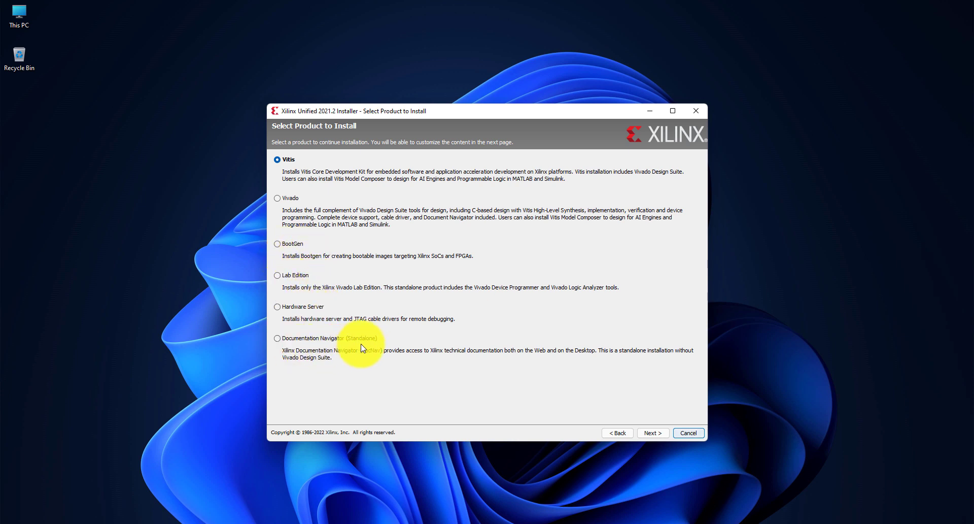
# Step: Choose Vivado as the product to install, select the Vivado ML Standard edition and continue to the component selection
pyautogui.click(276, 199)
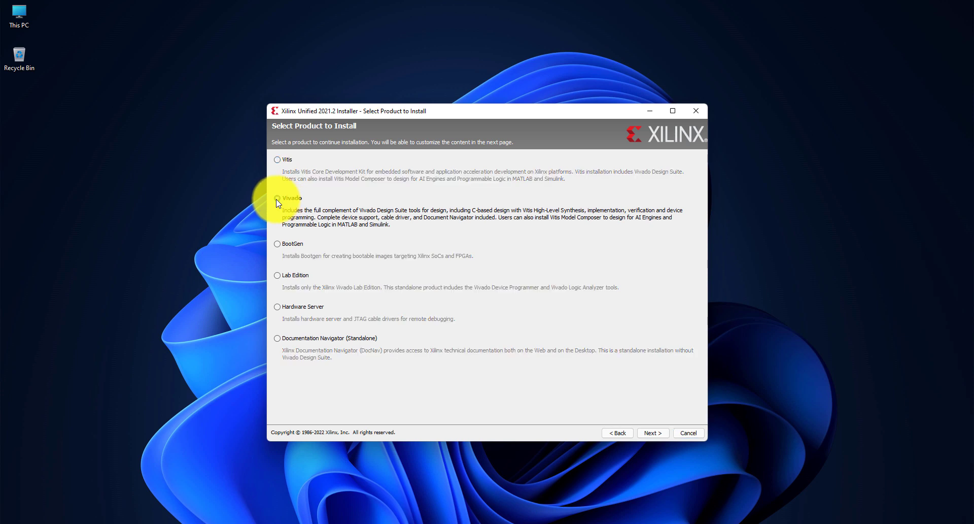
pyautogui.click(653, 433)
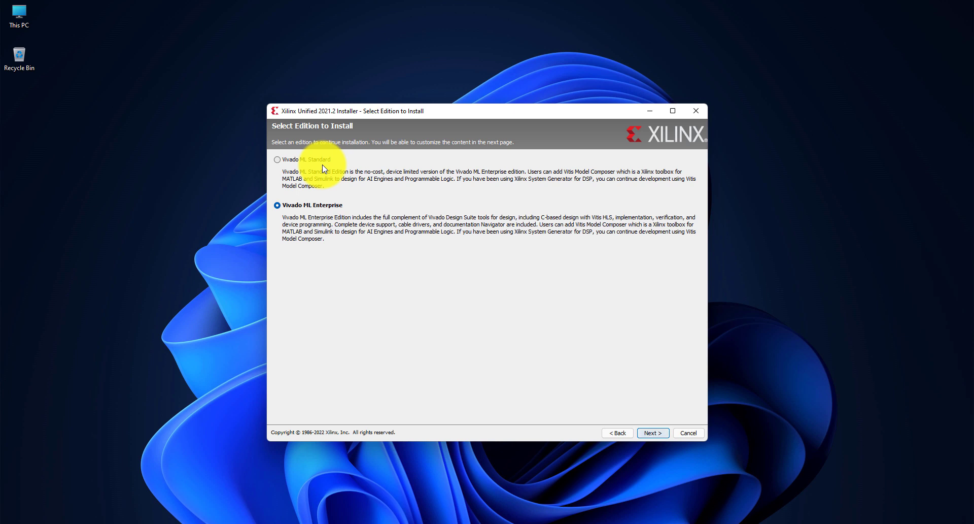
pyautogui.click(279, 165)
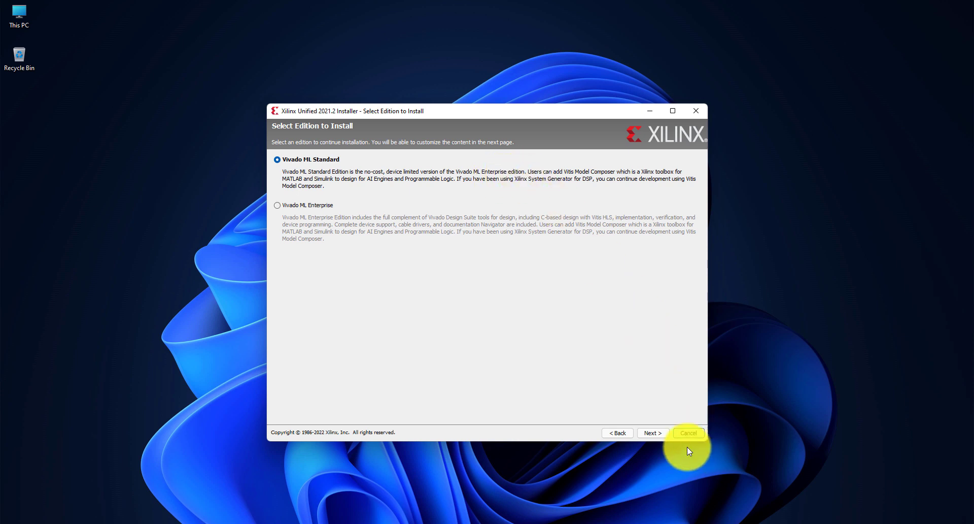
pyautogui.click(649, 433)
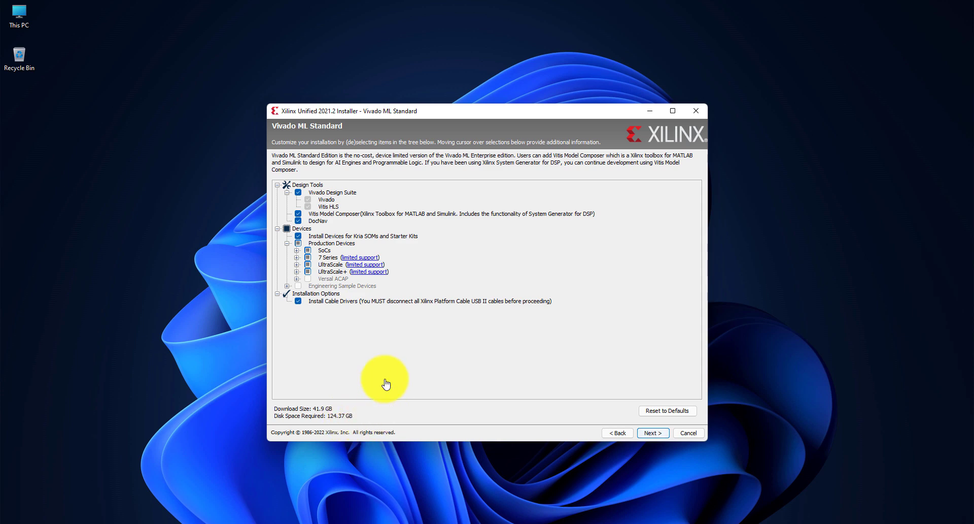
# Step: Exclude Vitis Model Composer and the 7 Series, UltraScale and UltraScale+ devices, keeping SoCs, and continue to the license agreements
pyautogui.click(308, 259)
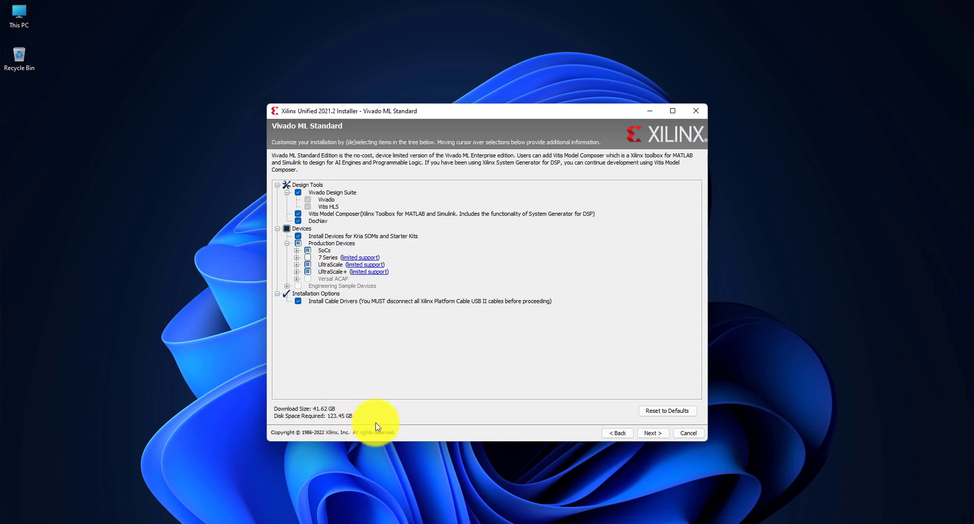
pyautogui.click(308, 264)
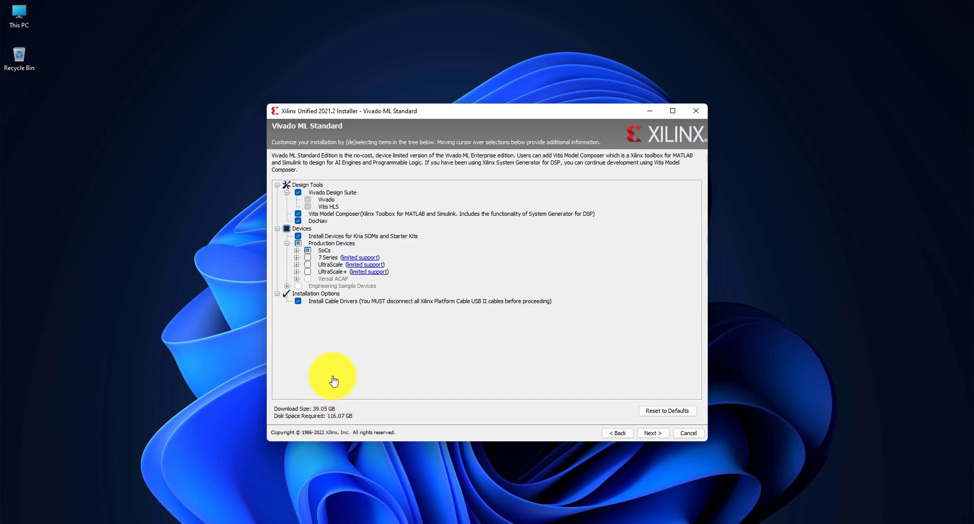
pyautogui.click(297, 251)
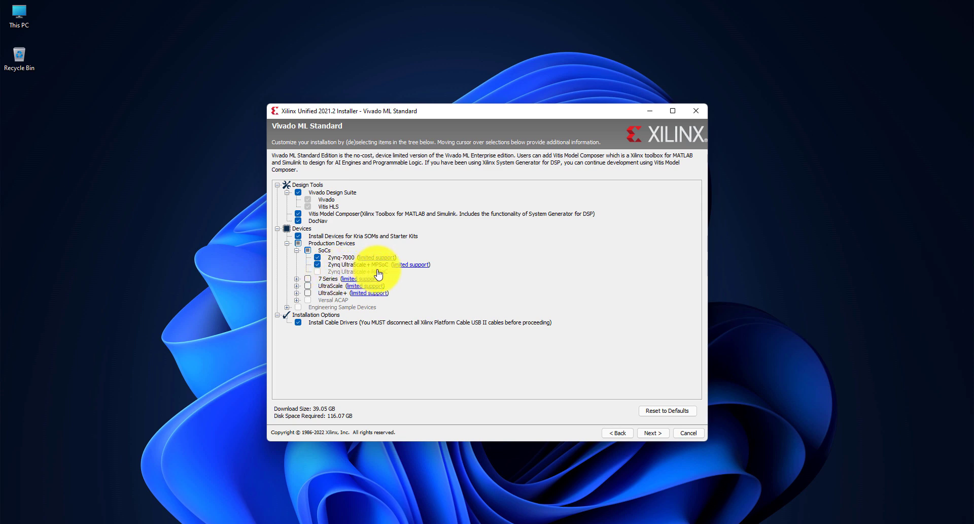
pyautogui.click(297, 250)
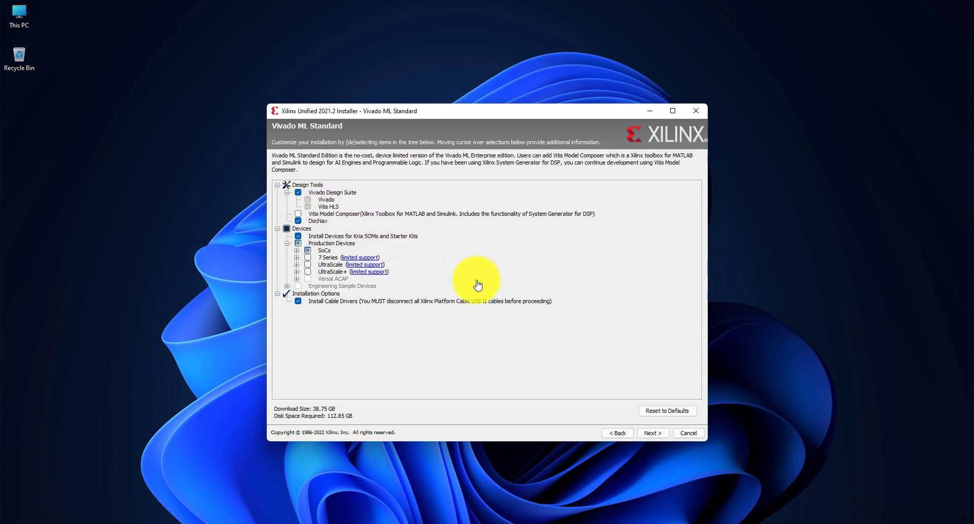
pyautogui.click(649, 433)
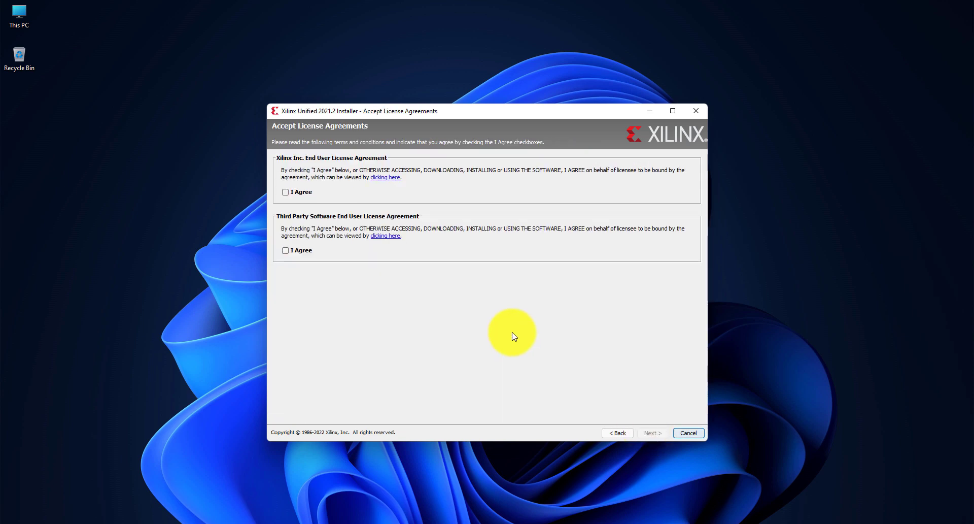
# Step: Agree to the Xilinx and third-party license agreements and start the installation in C:\Xilinx with the default shortcut options
pyautogui.click(285, 192)
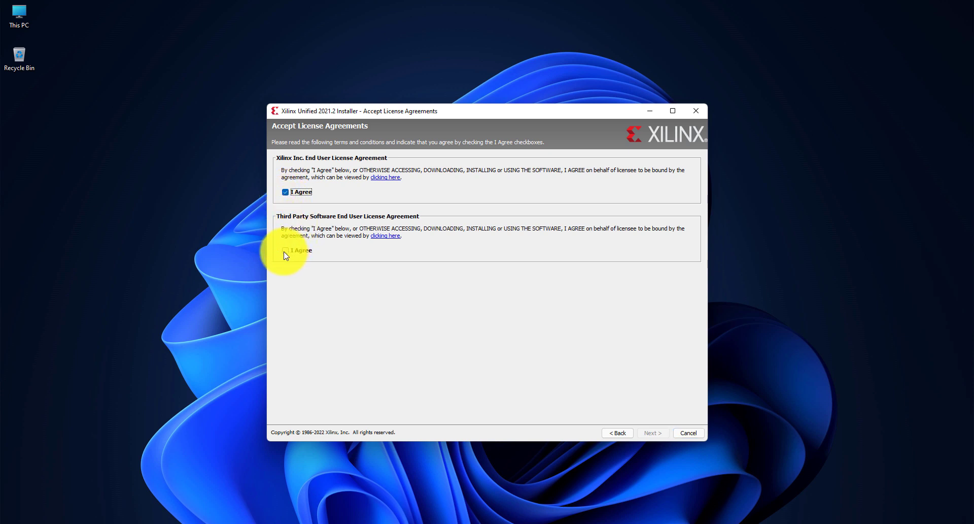
pyautogui.click(286, 250)
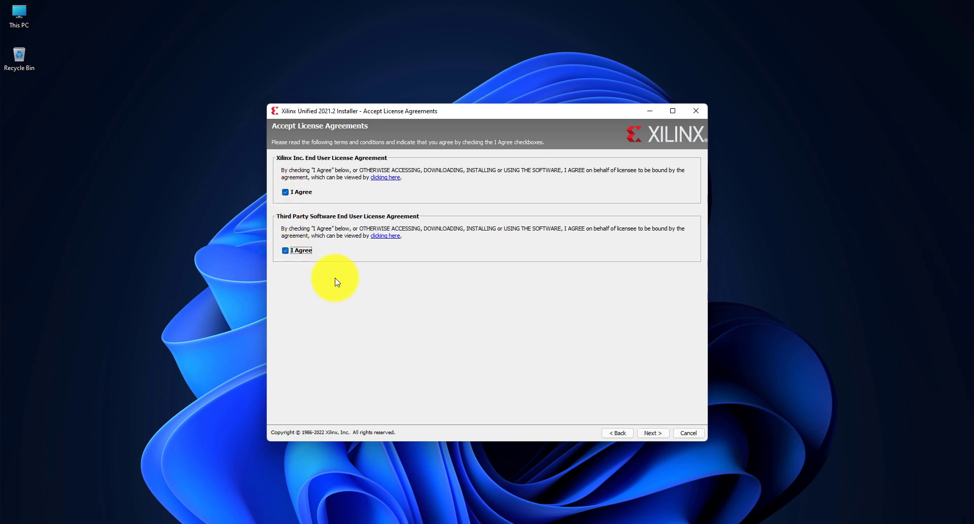
pyautogui.click(645, 432)
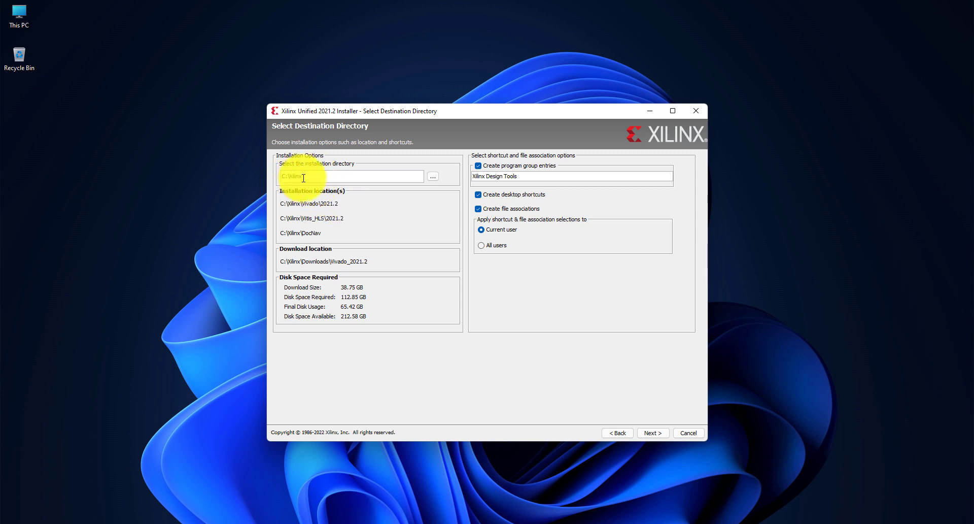
pyautogui.click(654, 433)
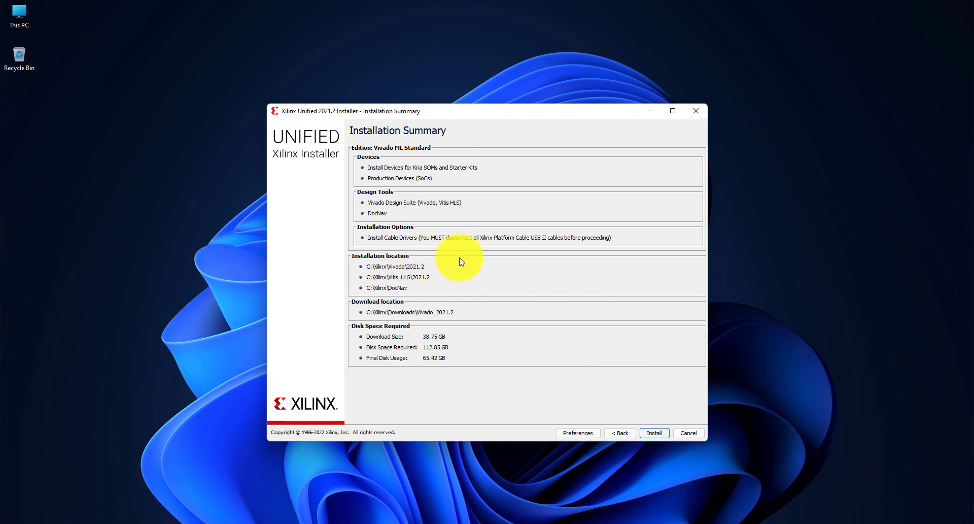
pyautogui.click(657, 433)
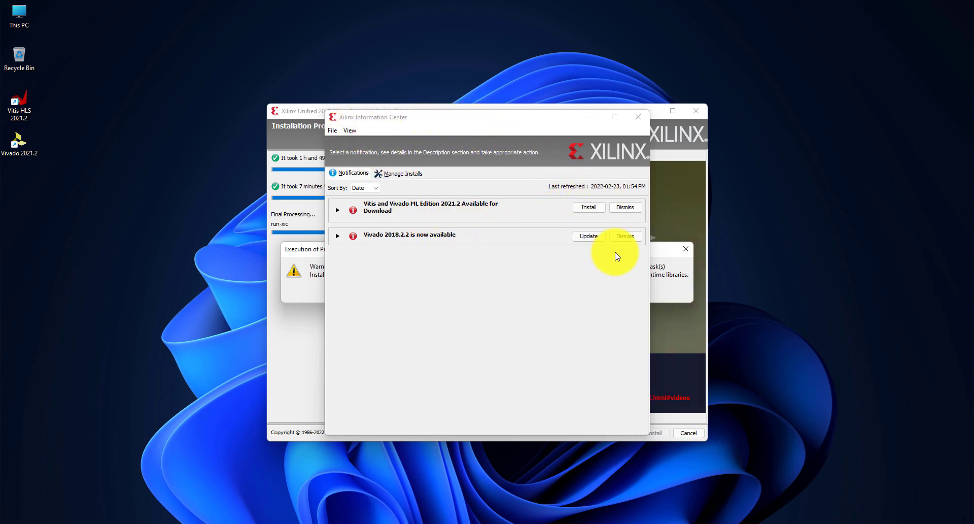
# Step: Close the Xilinx Information Center and acknowledge the post-installation warning and the completion message
pyautogui.click(638, 117)
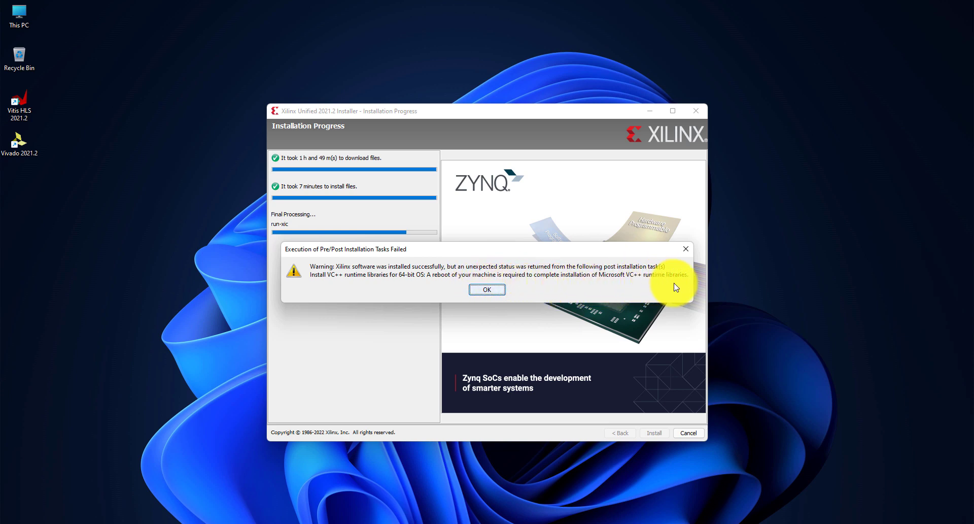
pyautogui.click(488, 291)
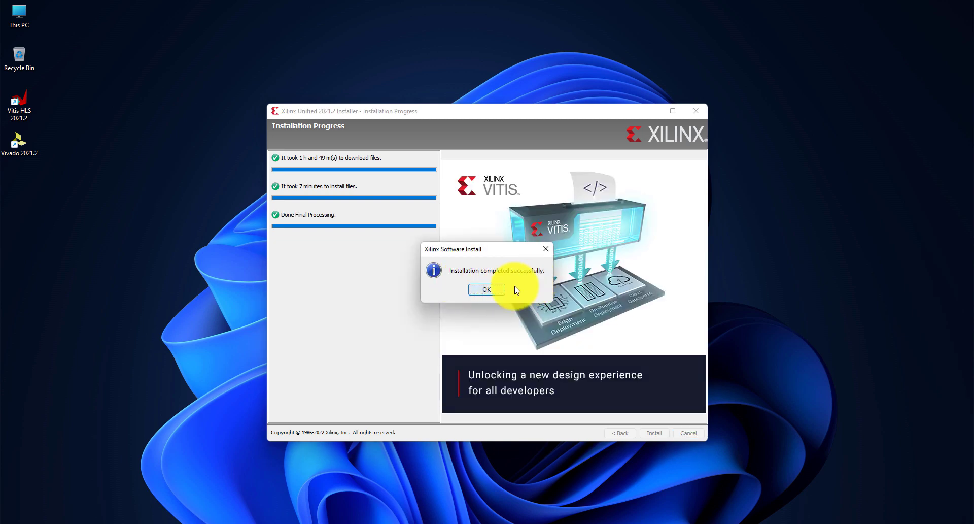
pyautogui.click(486, 291)
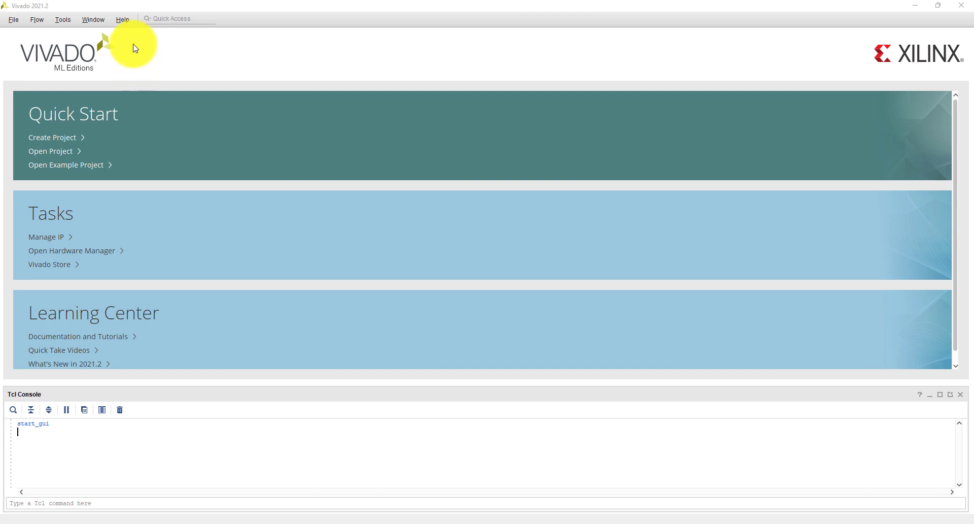
# Step: Open the Vivado License Manager and connect to the Xilinx licensing site with Get My Full or Purchased Certificate-Based License
pyautogui.click(124, 20)
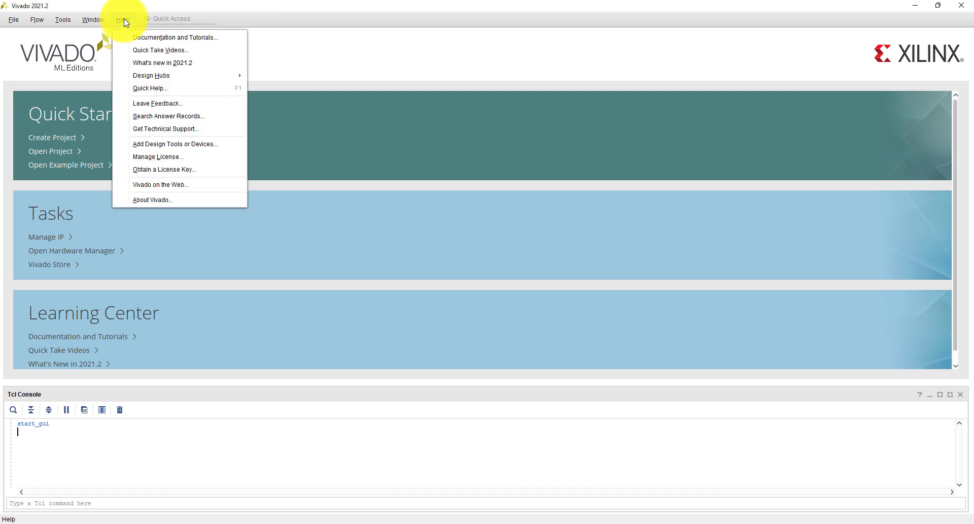
pyautogui.click(165, 161)
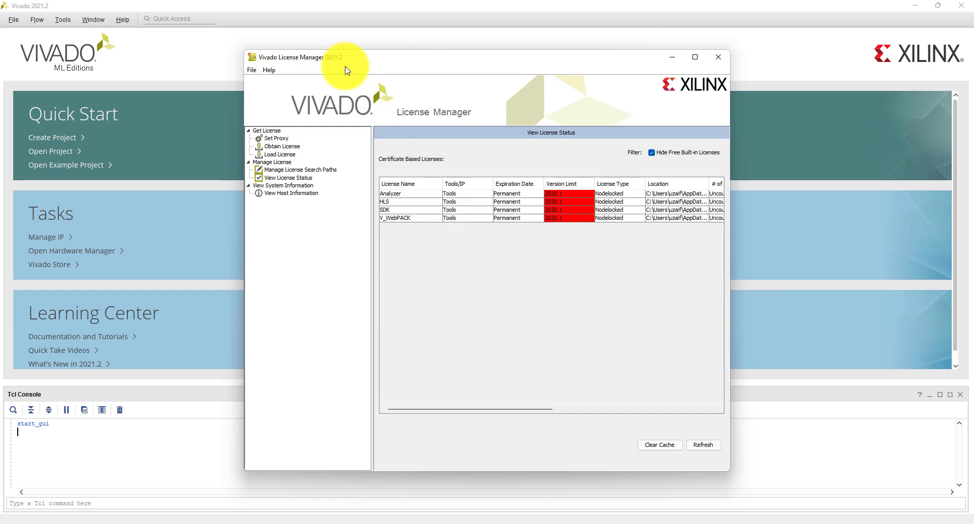
pyautogui.click(287, 147)
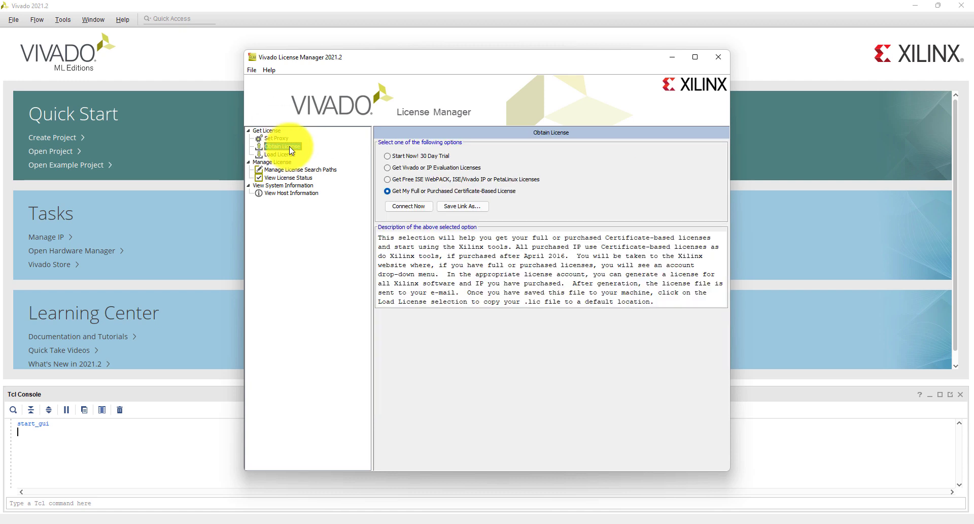
pyautogui.click(415, 207)
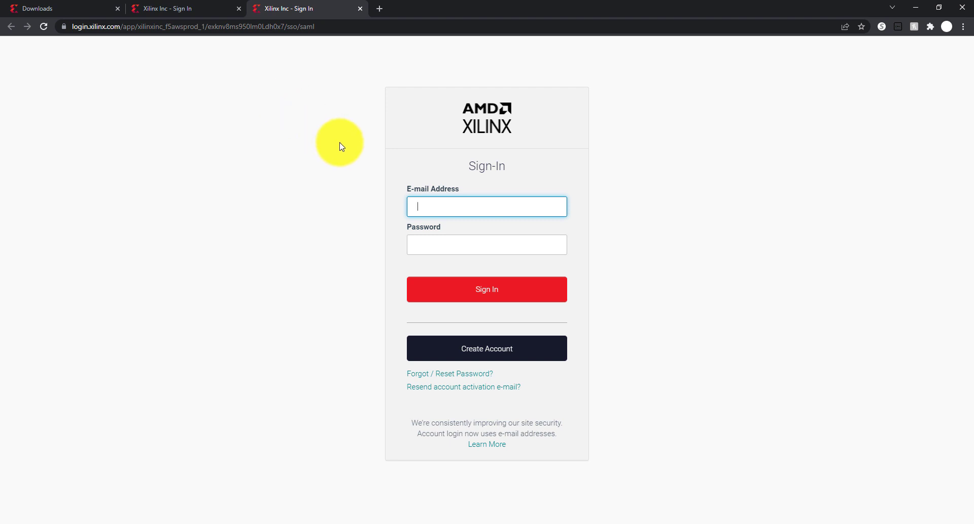
# Step: Sign in to the licensing site with the account e-mail and password, and submit the prefilled name and address verification form
pyautogui.write('...')
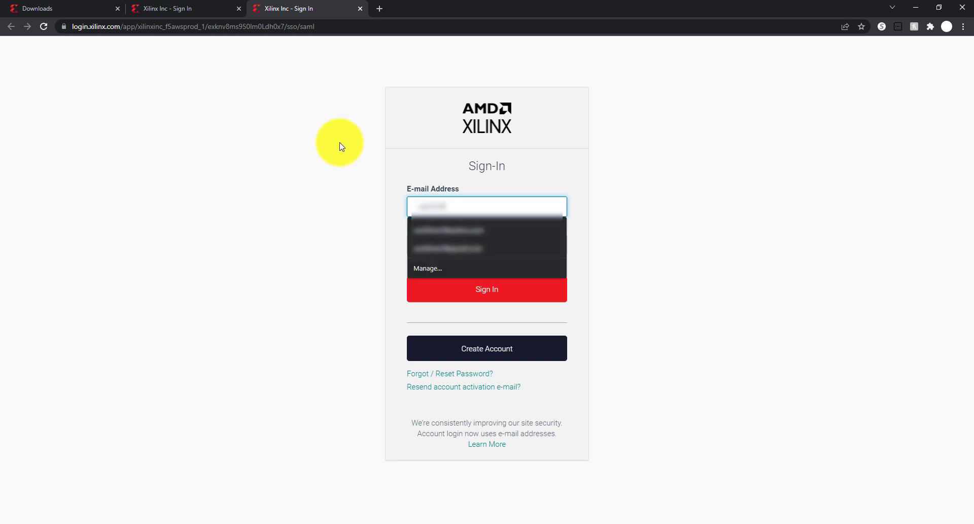
pyautogui.press('Tab')
pyautogui.write('••••••••••••')
pyautogui.click(494, 282)
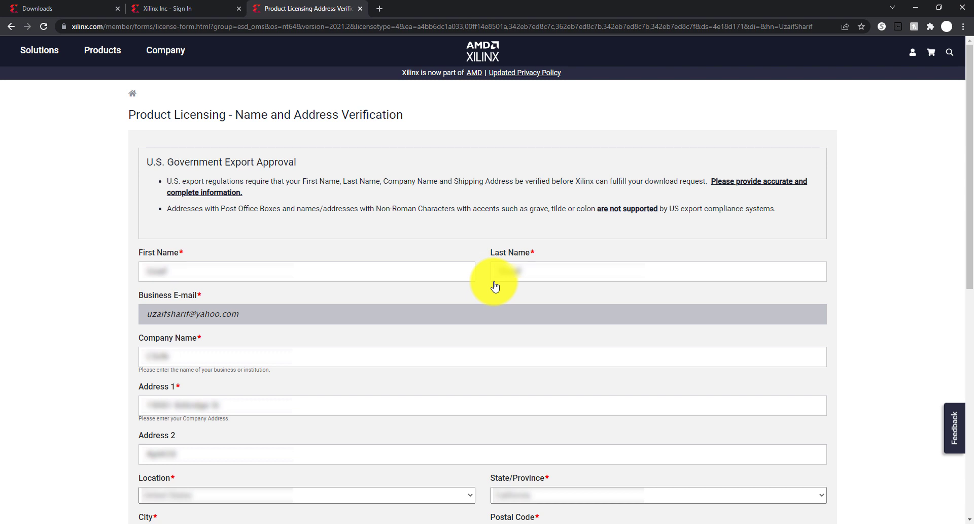
pyautogui.scroll(-9, 495, 287)
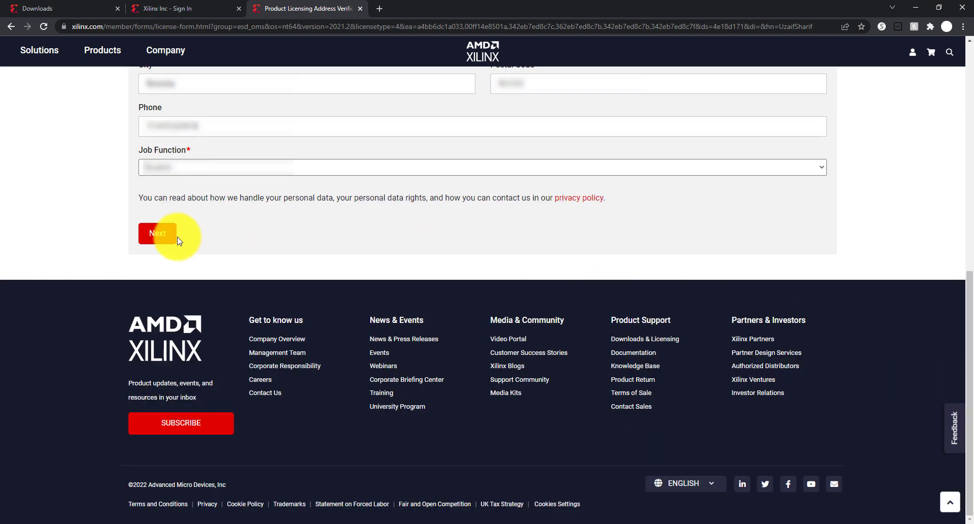
pyautogui.click(147, 240)
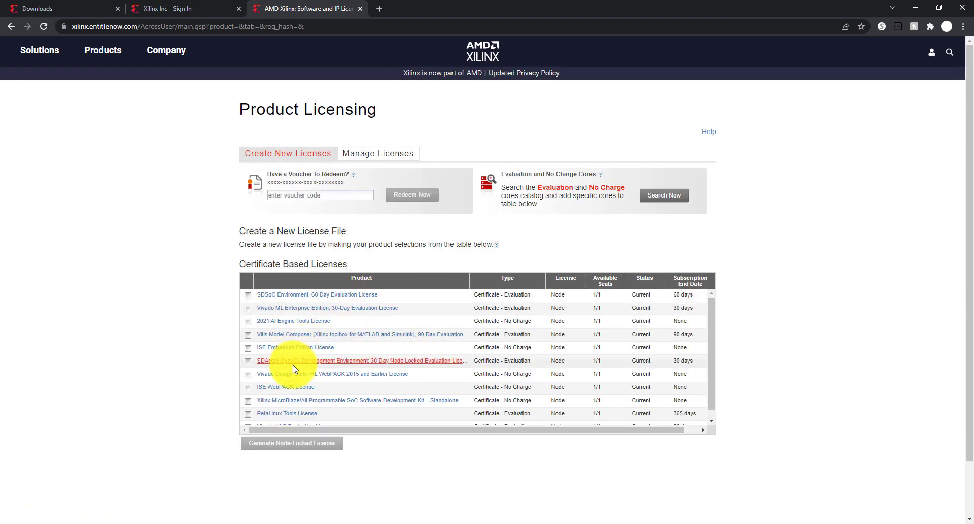
# Step: Generate a node-locked license for Vivado Design Suite: HL WebPACK 2015 and Earlier License with host ID Any
pyautogui.click(248, 374)
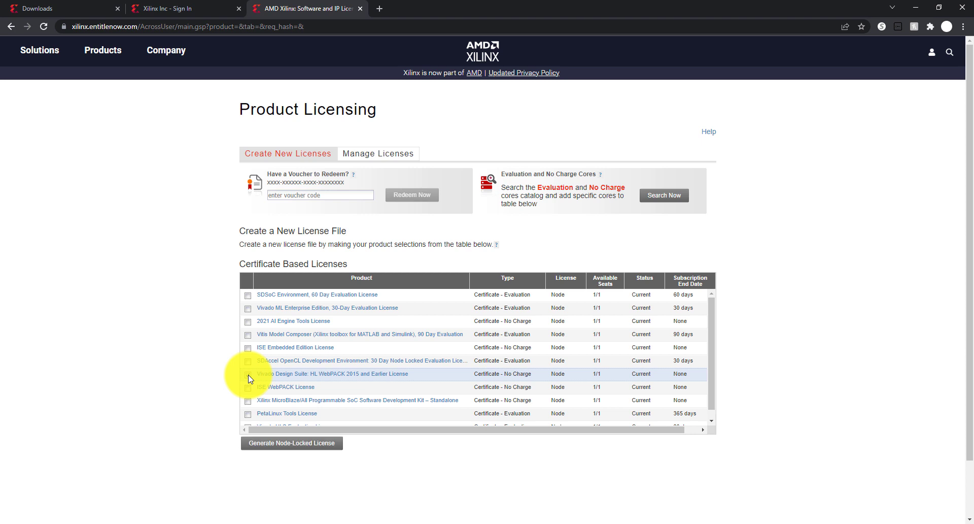
pyautogui.click(279, 446)
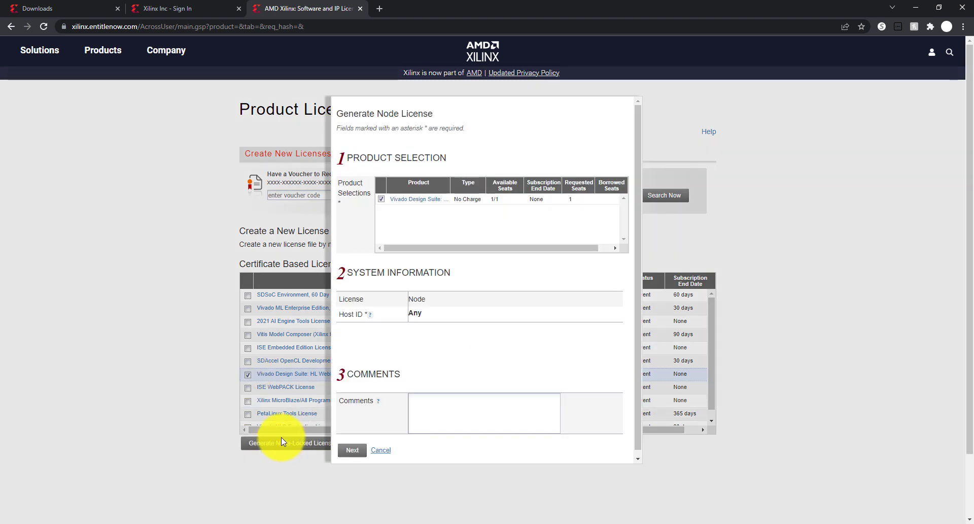
pyautogui.click(350, 450)
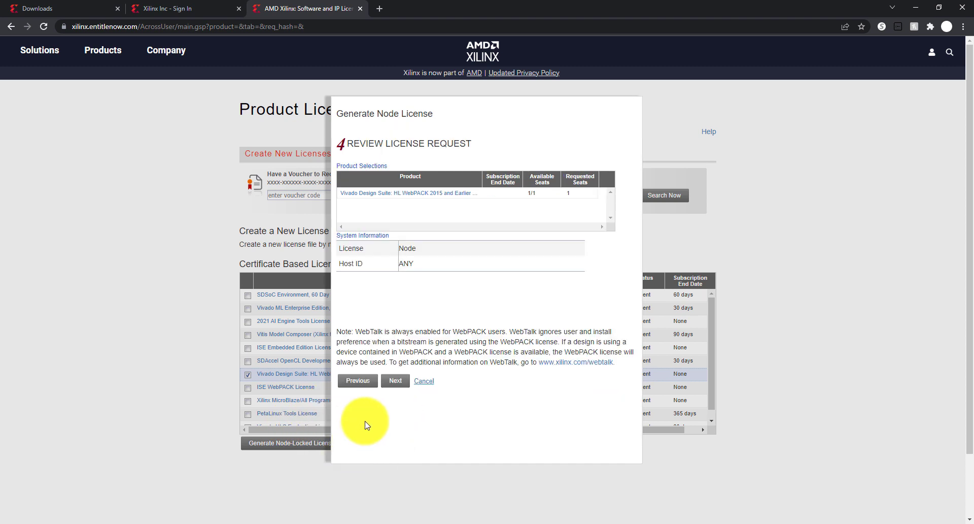
pyautogui.click(396, 380)
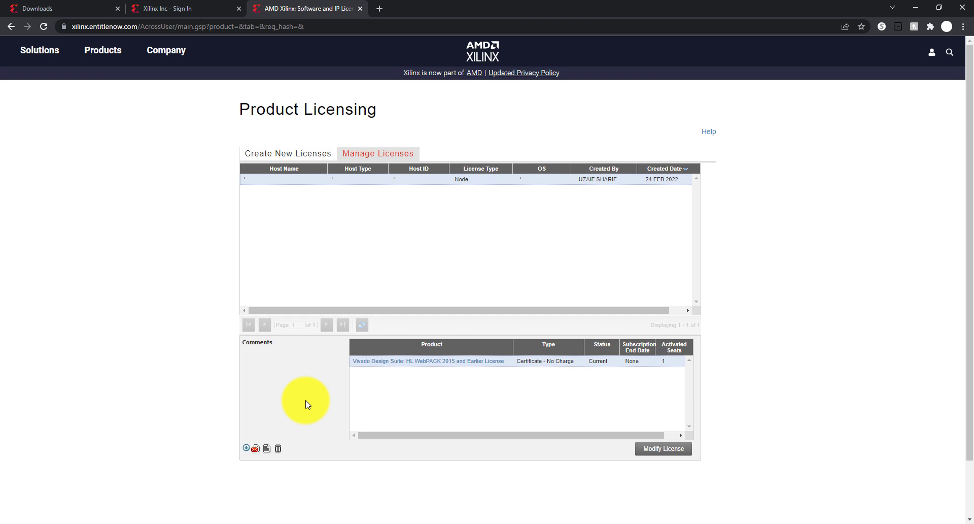
# Step: Download the generated license as Xilinx.lic into D:\Setups\Xilinx Licenses and minimize the browser
pyautogui.click(245, 449)
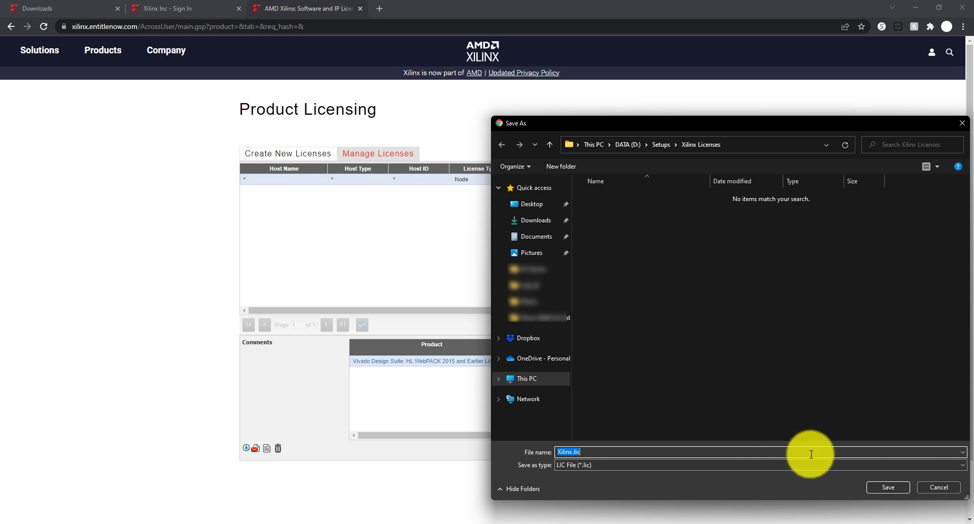
pyautogui.click(873, 489)
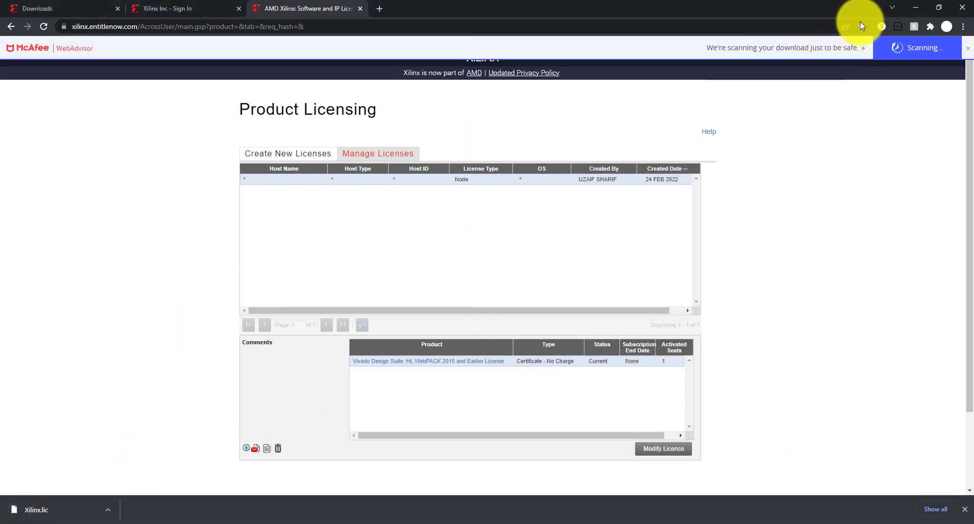
pyautogui.click(915, 6)
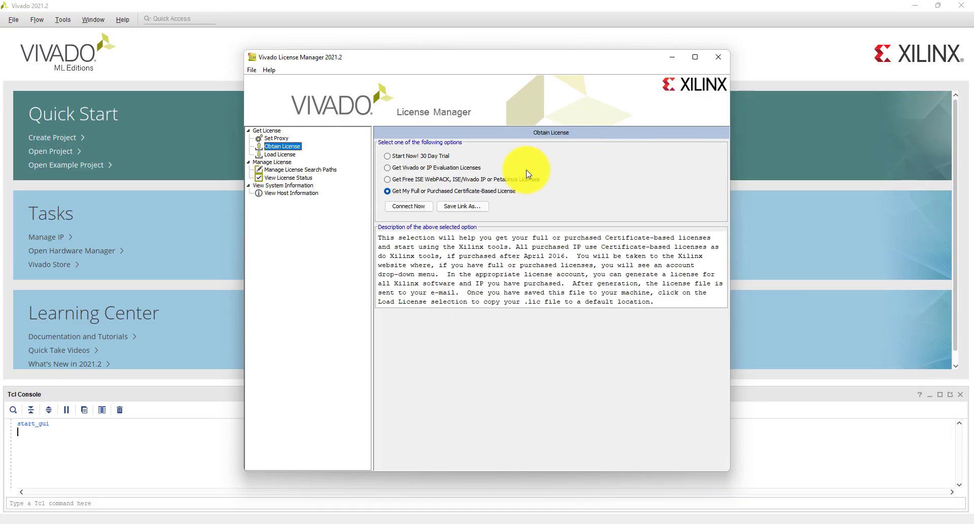
# Step: Load the certificate-based license file Xilinx.lic from the Xilinx Licenses folder into the Vivado License Manager and dismiss the installation notice
pyautogui.click(277, 155)
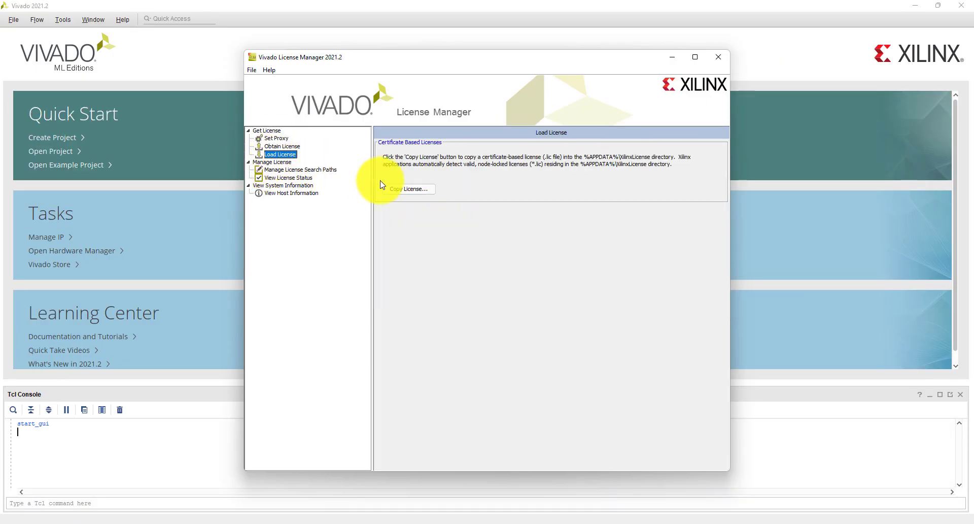
pyautogui.click(406, 189)
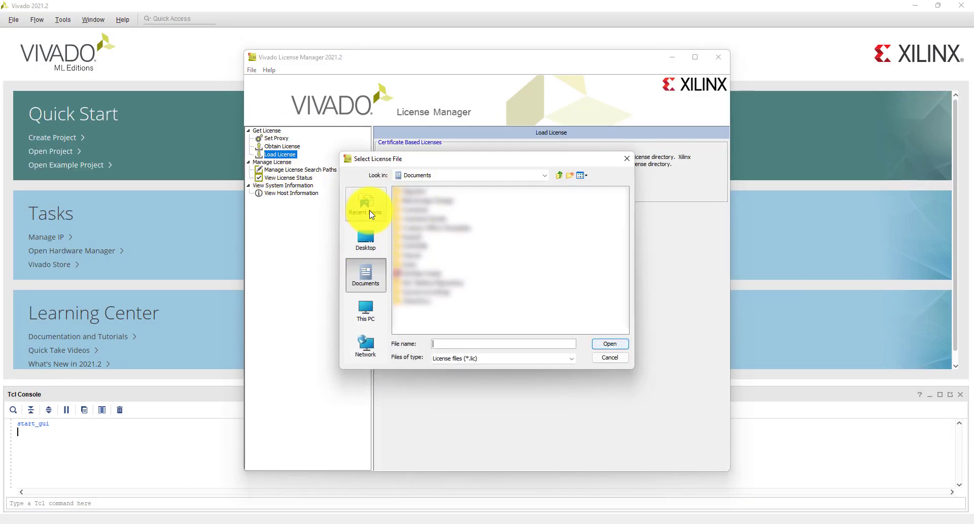
pyautogui.click(365, 204)
pyautogui.doubleClick(548, 313)
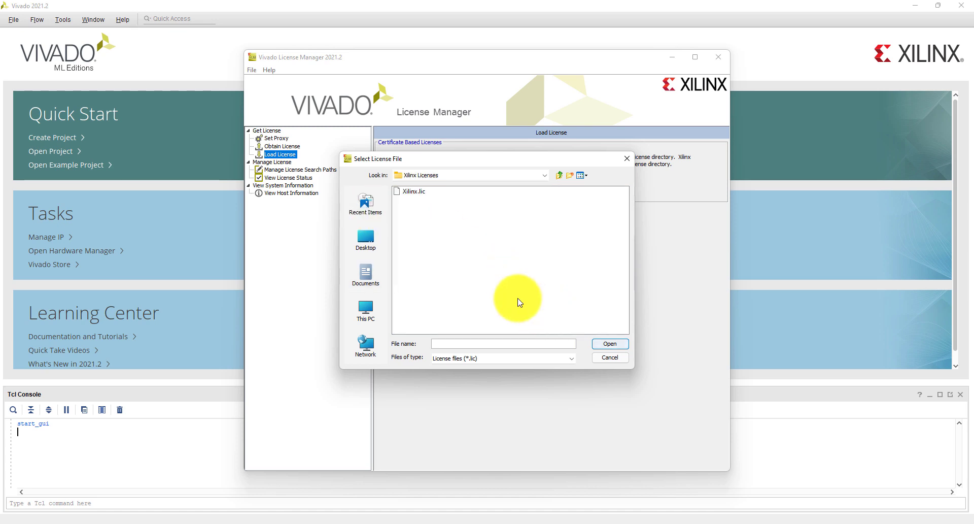
pyautogui.click(415, 192)
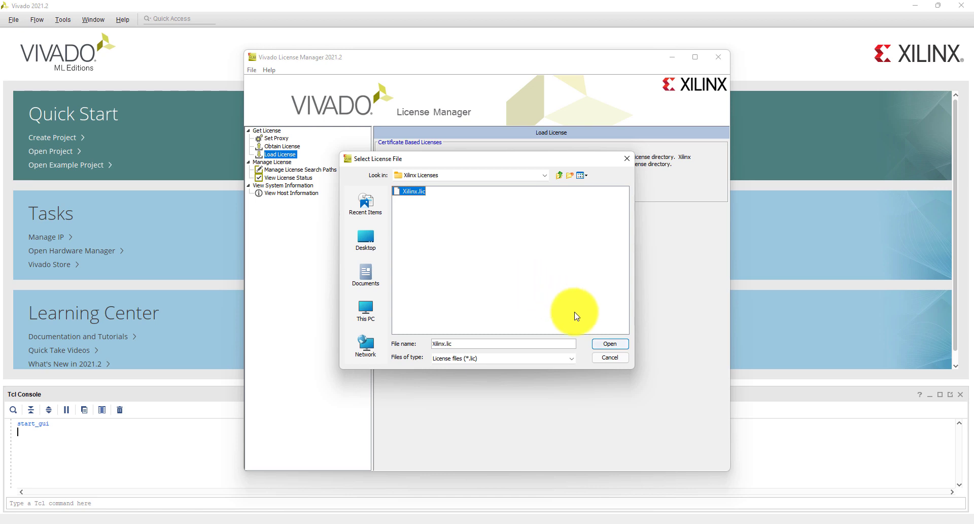
pyautogui.click(605, 345)
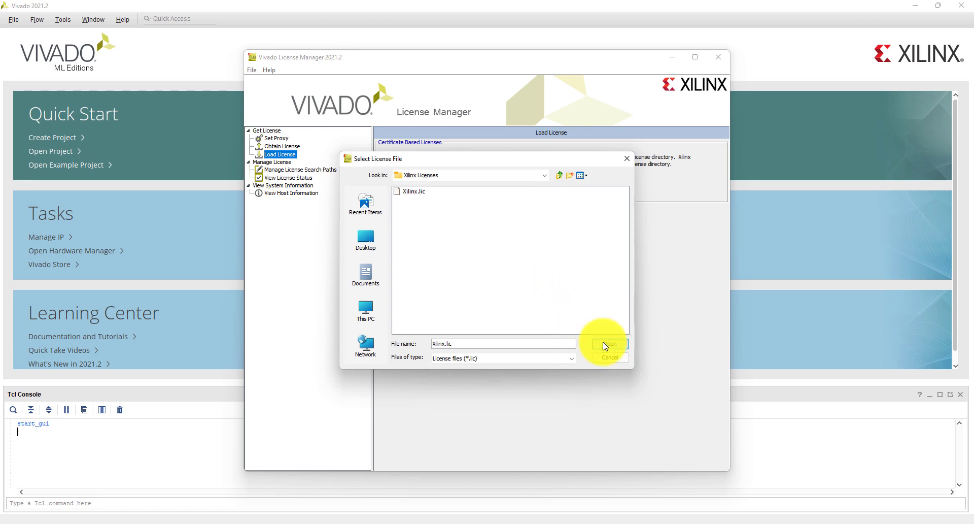
pyautogui.click(468, 278)
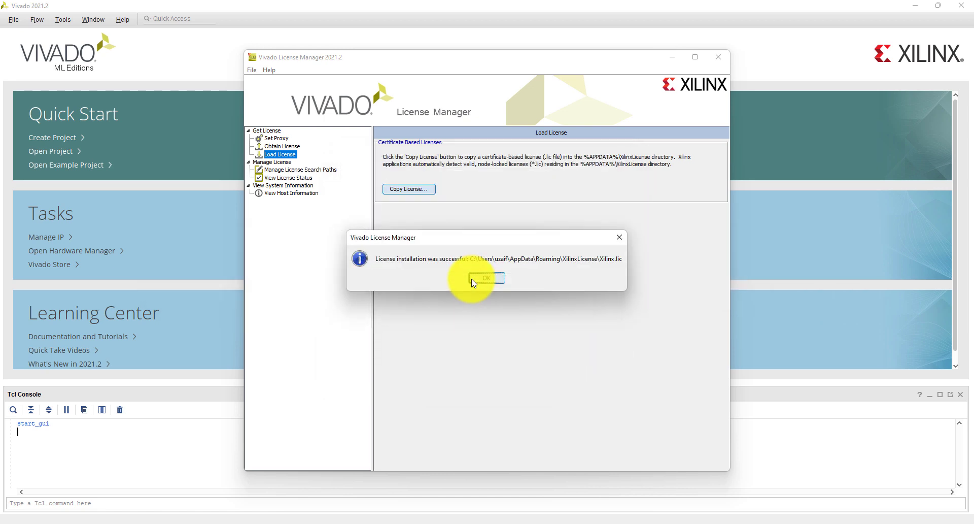
pyautogui.click(473, 280)
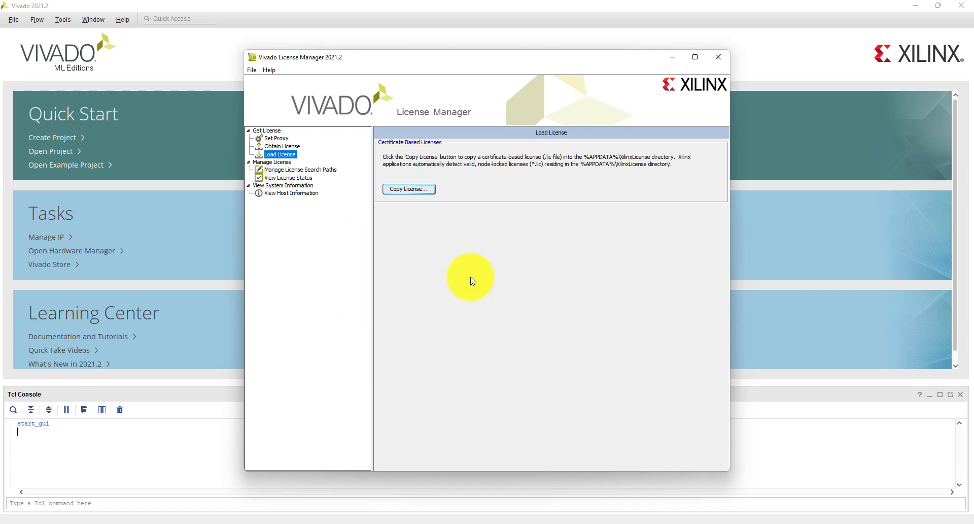
# Step: Check and refresh the license status of the certificate-based licenses, and exit the Vivado License Manager
pyautogui.click(289, 179)
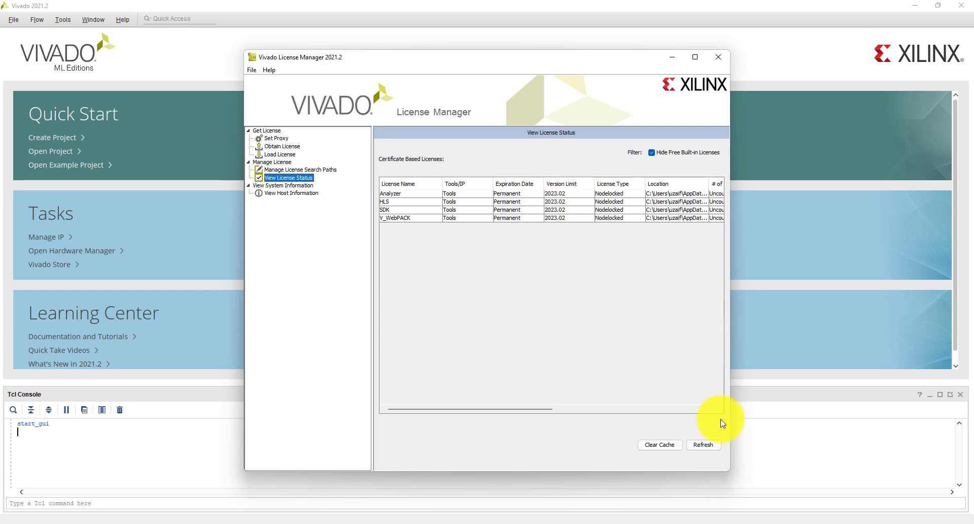
pyautogui.click(713, 446)
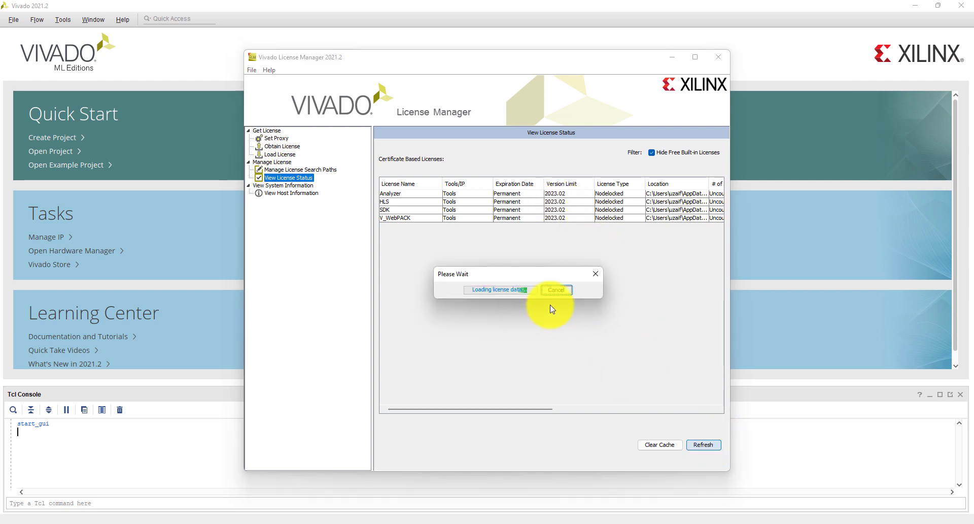
pyautogui.click(718, 59)
pyautogui.click(469, 282)
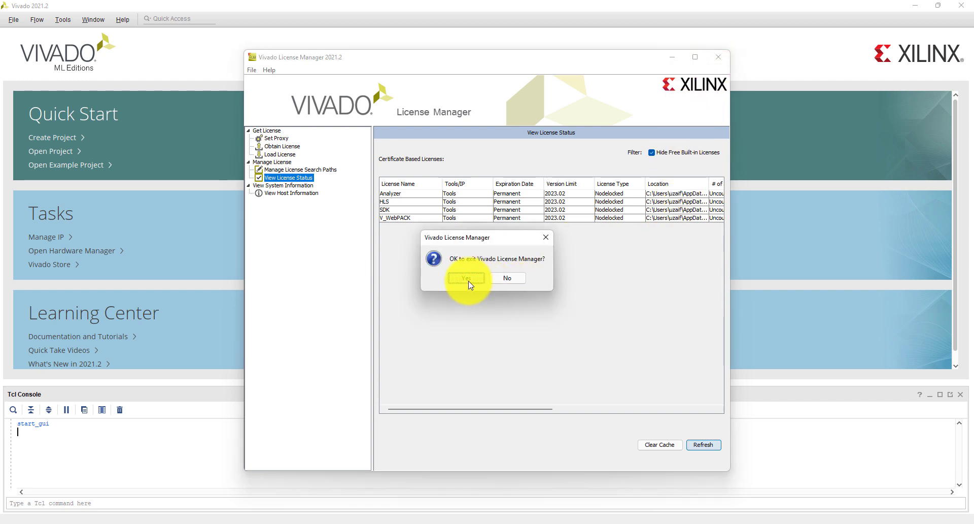